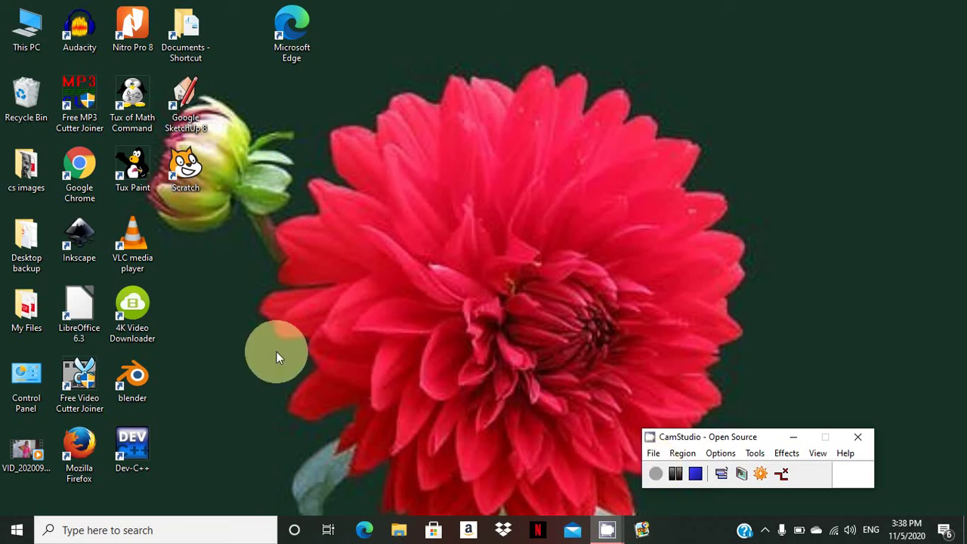
- Open 3D Viewer, dismiss its welcome screen and turn the bee model to face slightly more forward
left_click(15, 533)
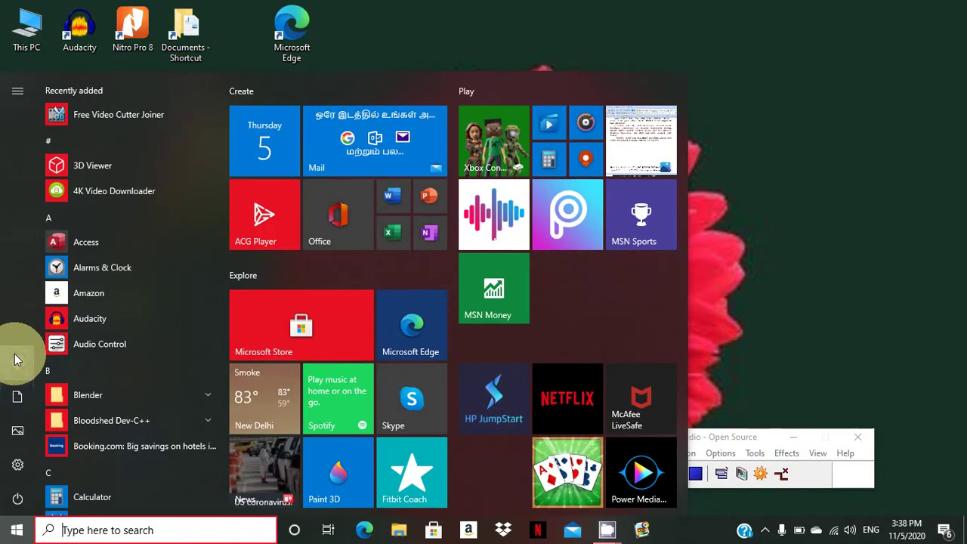
left_click(108, 166)
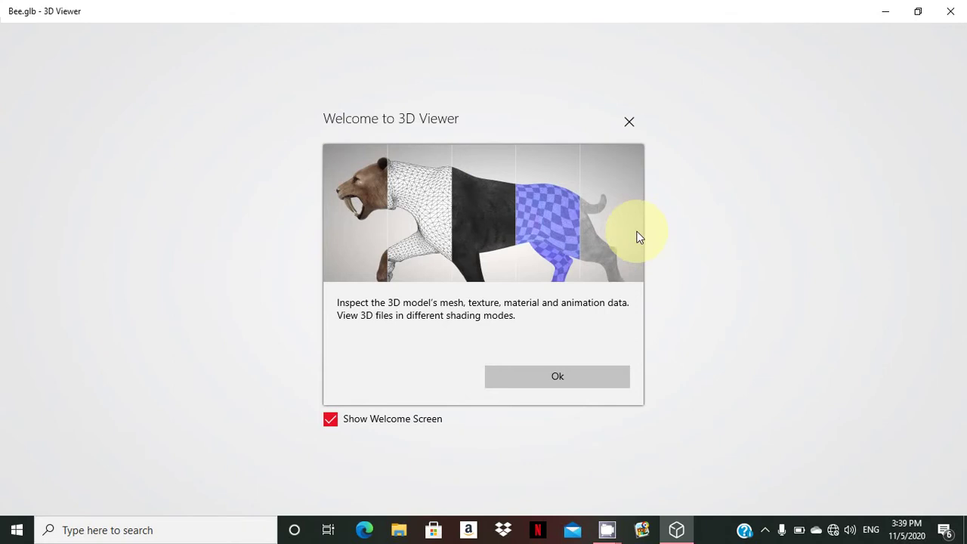
left_click(552, 376)
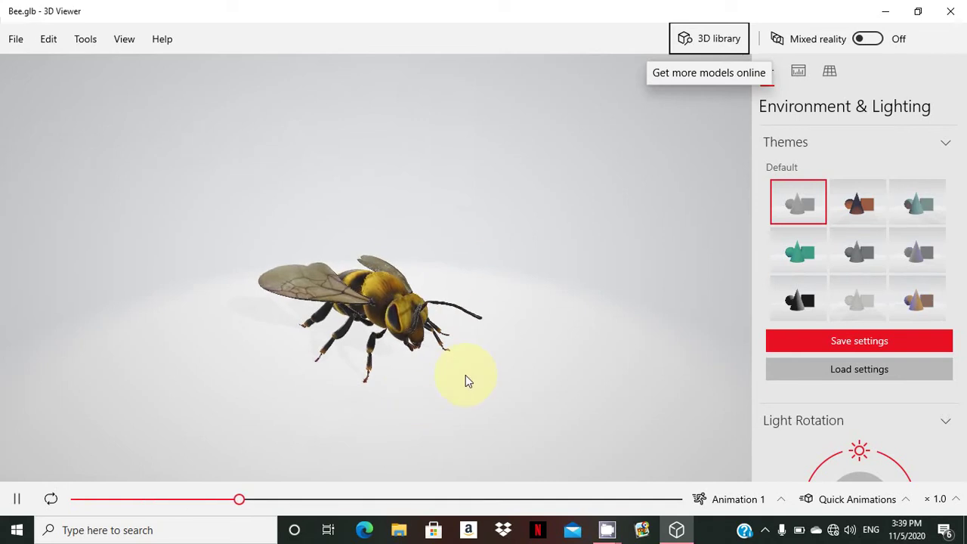
mouse_move(443, 357)
left_mouse_down()
mouse_move(491, 290)
mouse_move(460, 352)
mouse_move(423, 370)
mouse_move(490, 312)
mouse_move(491, 268)
mouse_move(470, 394)
mouse_move(391, 384)
mouse_move(460, 330)
mouse_move(429, 351)
left_mouse_up()
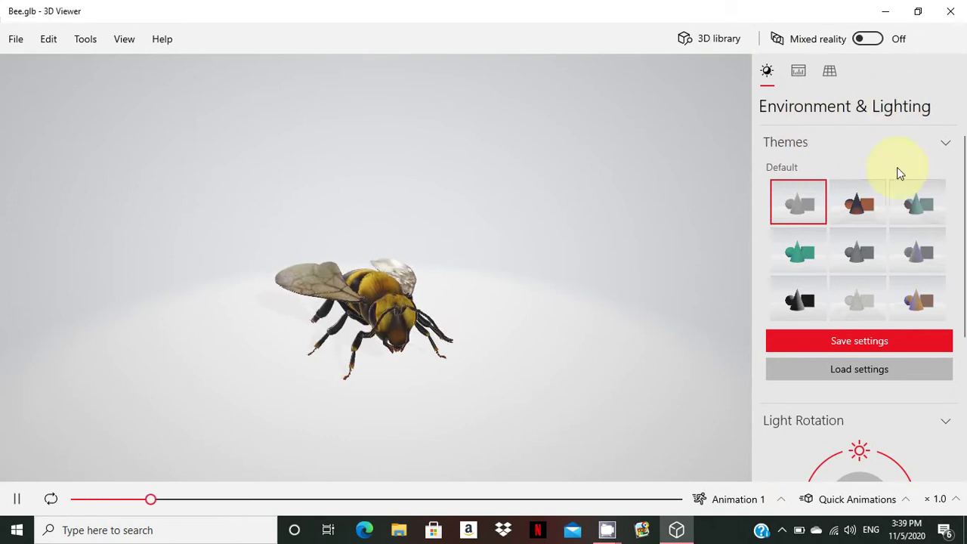
- Try several environment lighting themes on the bee, apply the green theme, and look over the light rotation and light settings
left_click(875, 191)
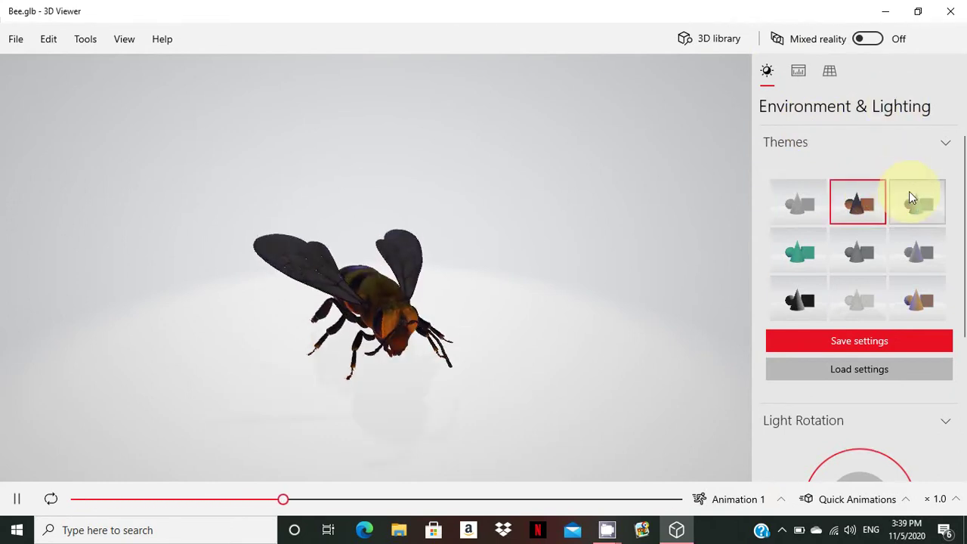
left_click(909, 191)
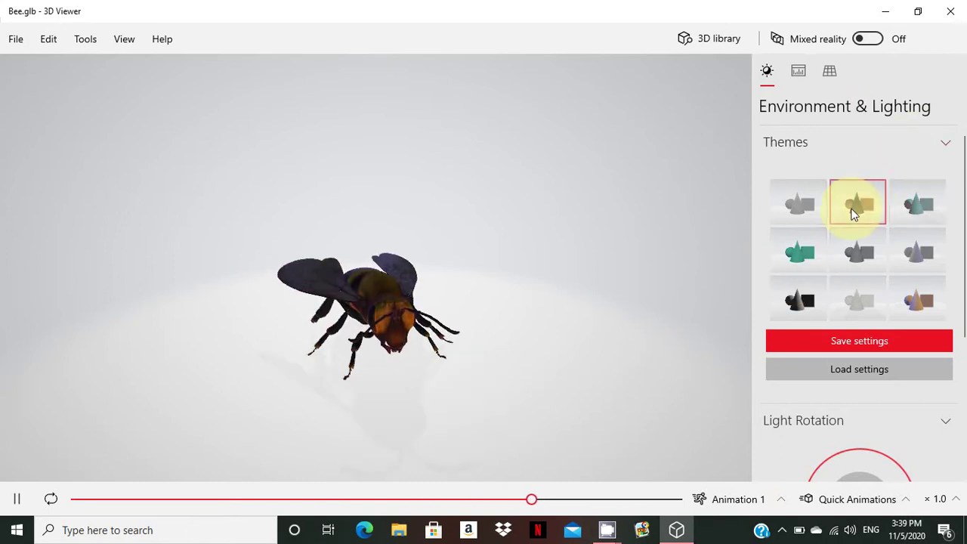
left_click(849, 249)
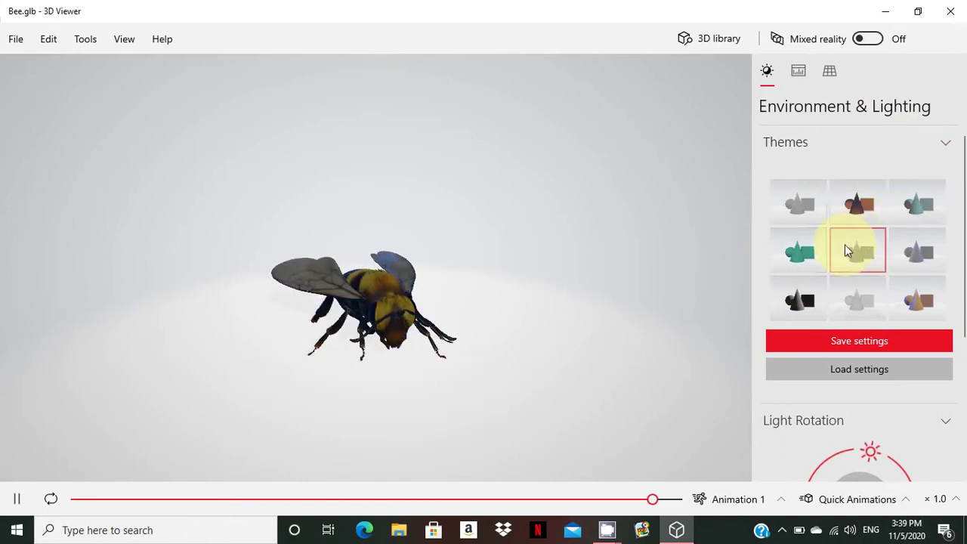
left_click(806, 255)
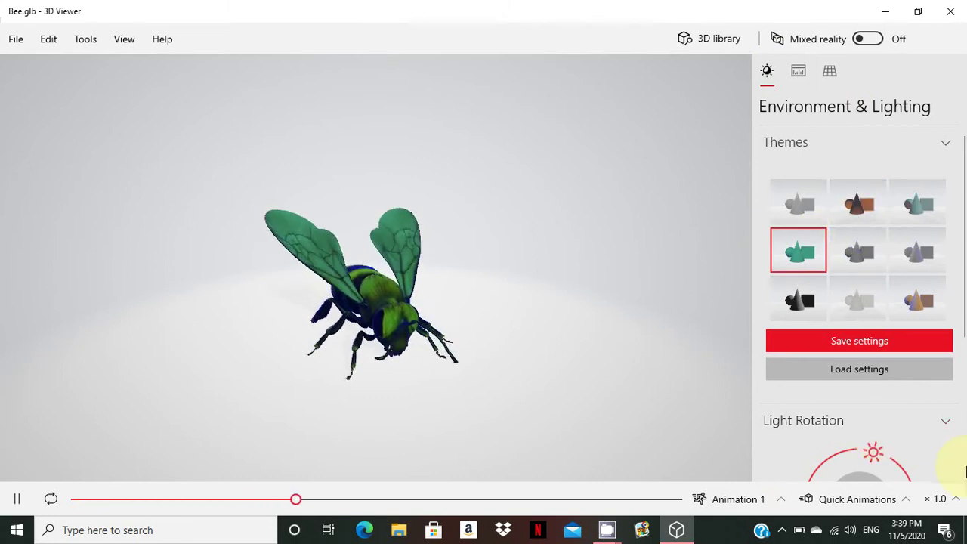
scroll(964, 440, "down", 3)
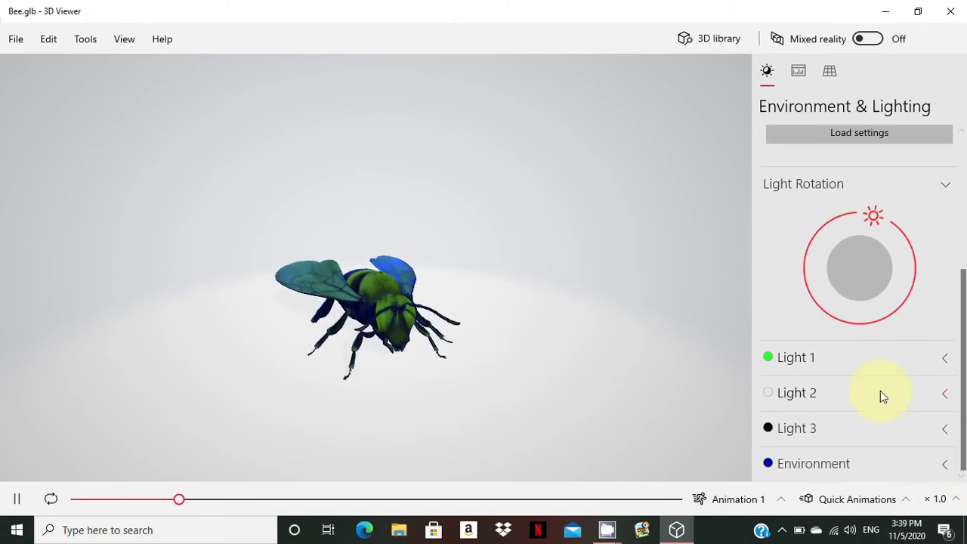
left_click_drag(963, 382, 956, 246)
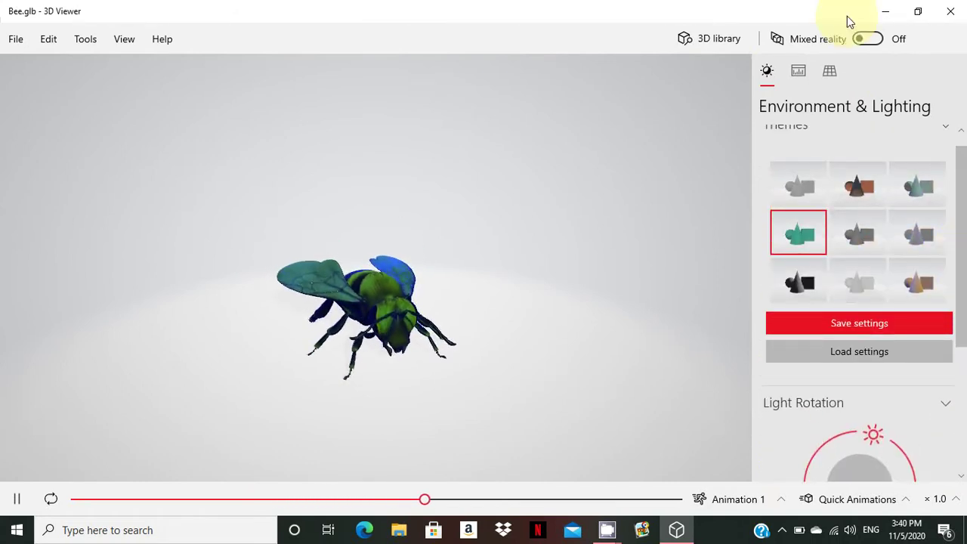
- Inspect the bee's mesh data by shading it with UV Set 0, Vertices and the Triangles wireframe
left_click(798, 79)
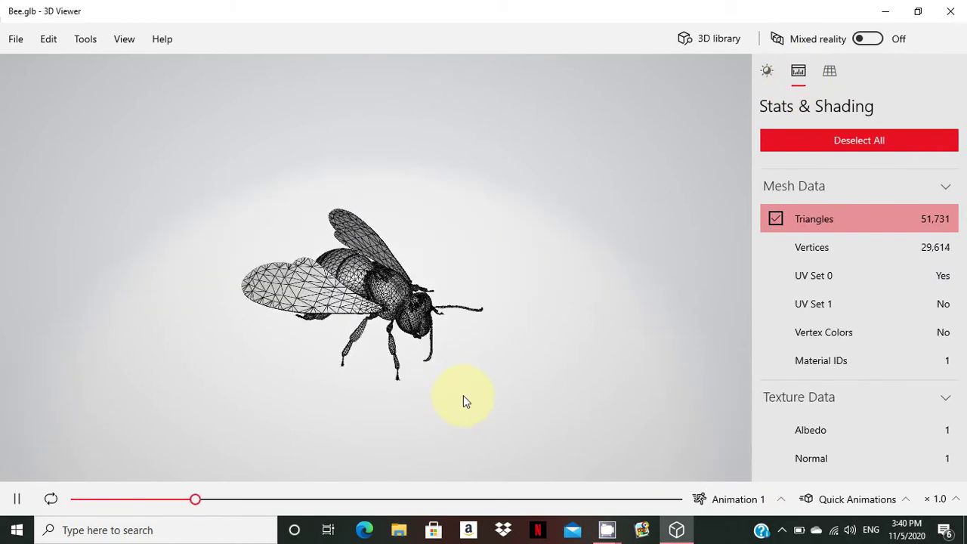
left_click(842, 296)
left_click(838, 264)
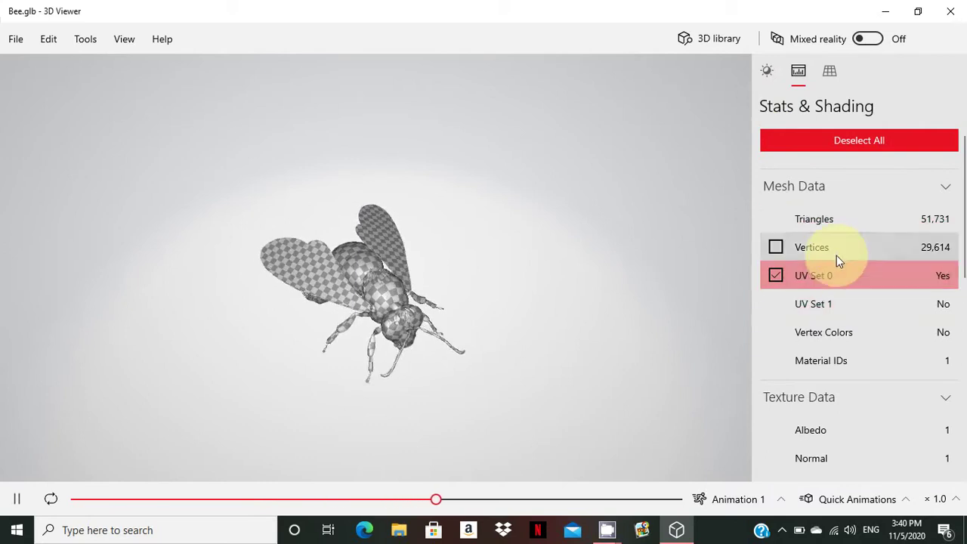
left_click(836, 252)
left_click(834, 227)
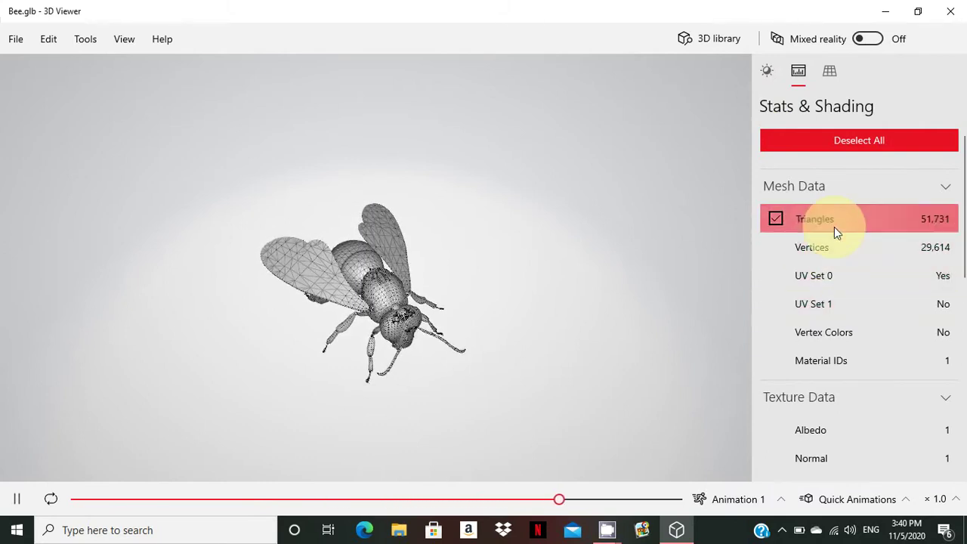
- Show the grid beneath the bee, look at it from a lower angle, and hide the grid again
left_click(830, 71)
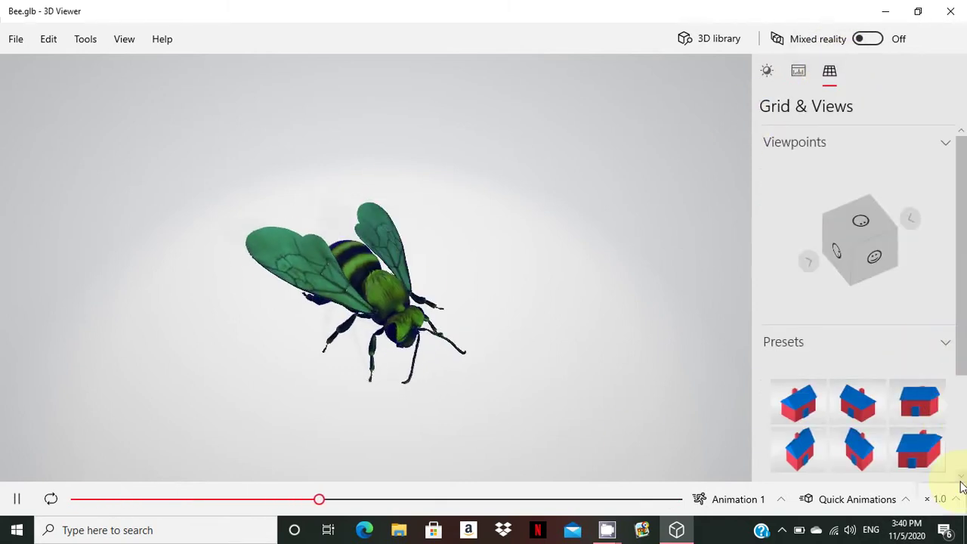
scroll(956, 472, "down", 2)
scroll(961, 481, "down", 1)
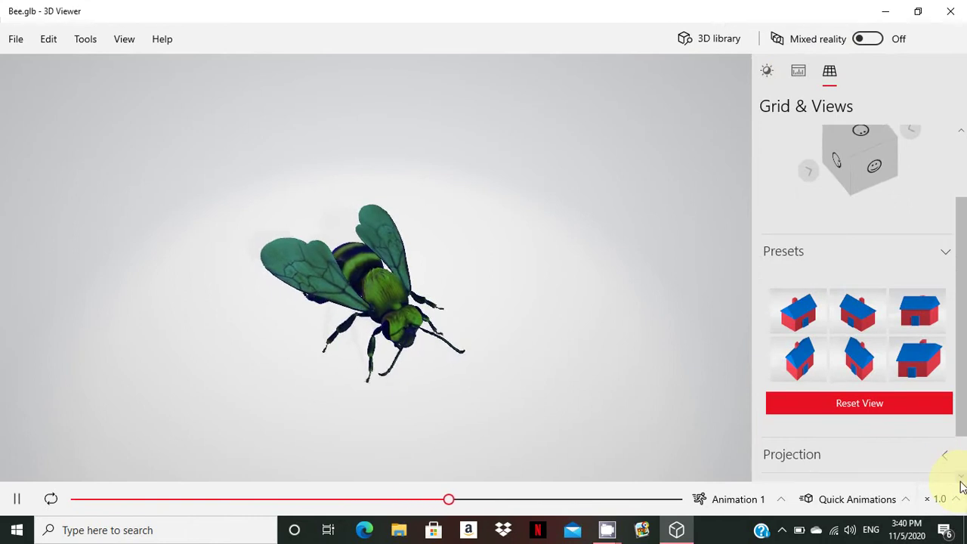
scroll(957, 485, "down", 2)
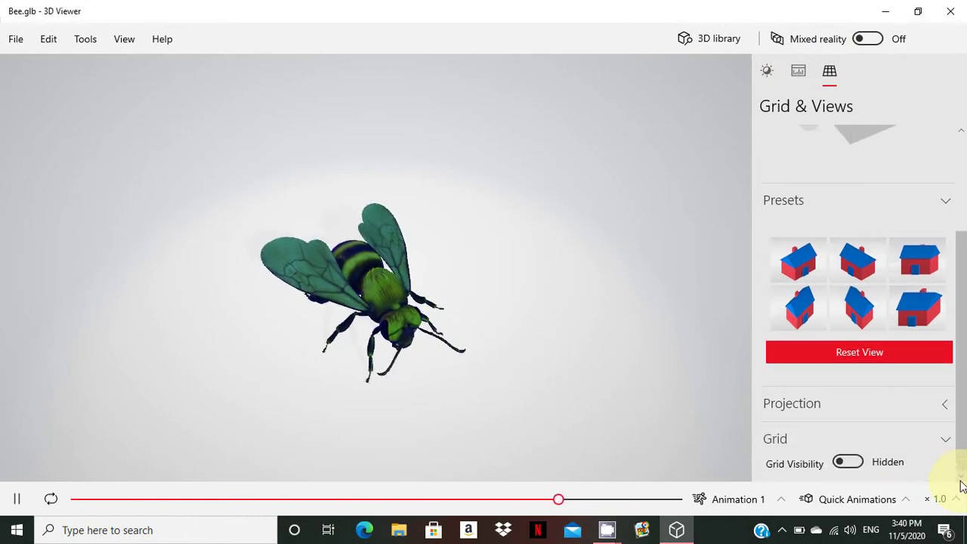
left_click(848, 461)
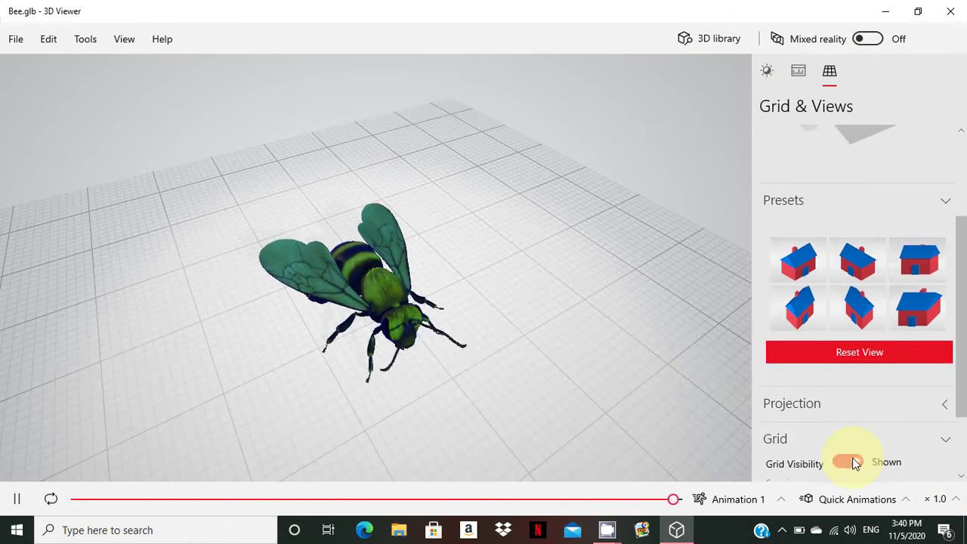
left_click_drag(695, 369, 463, 242)
left_click_drag(460, 203, 432, 309)
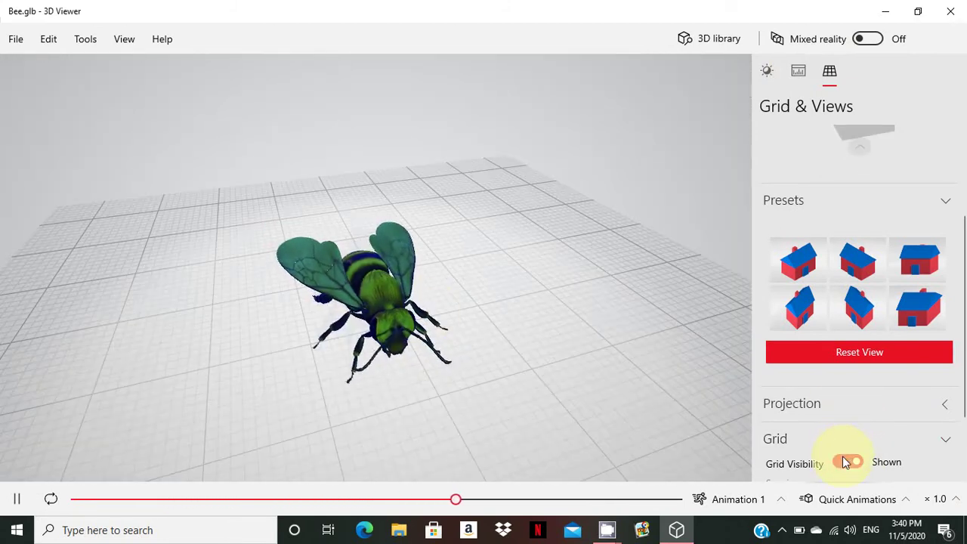
left_click(847, 462)
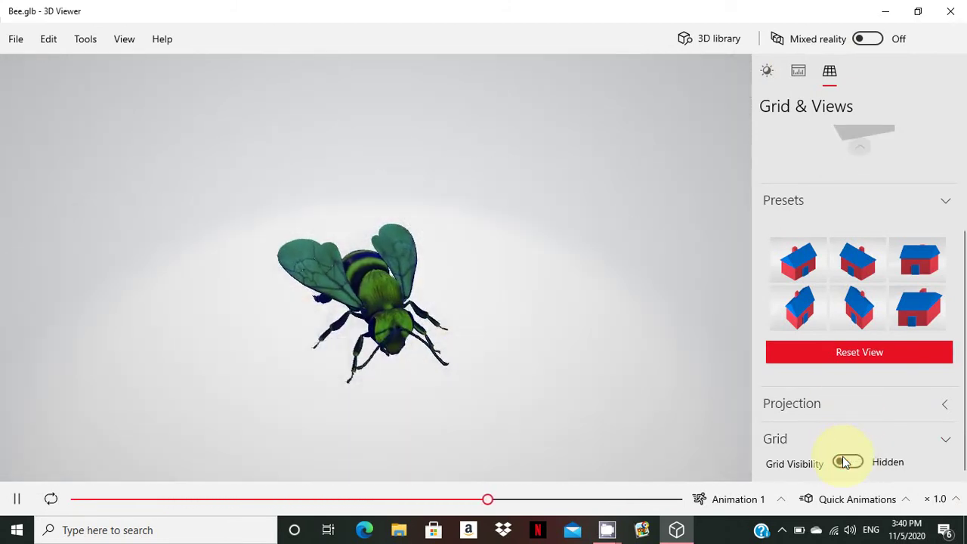
- Set the projection mode to Perspective and try different fields of view, including 32, 15 and 35
left_click(822, 408)
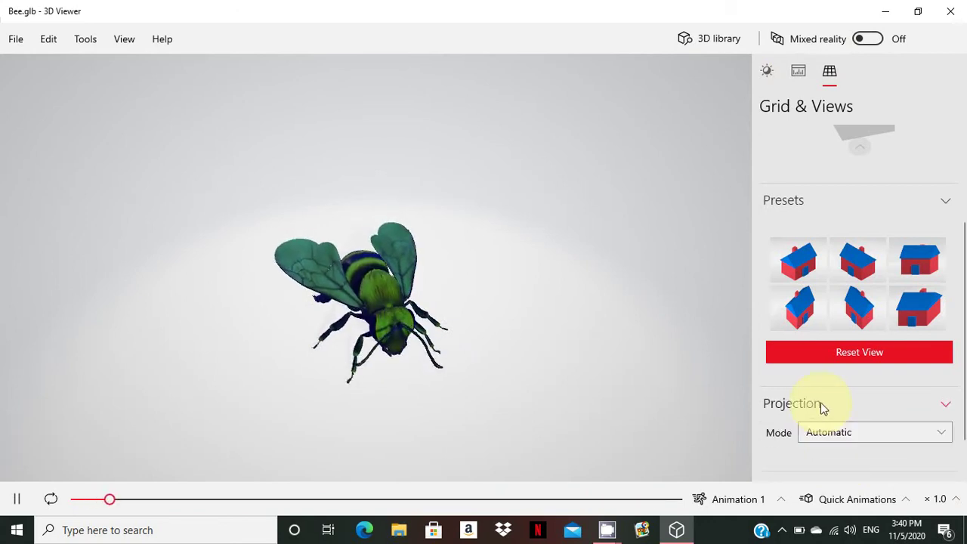
left_click(820, 429)
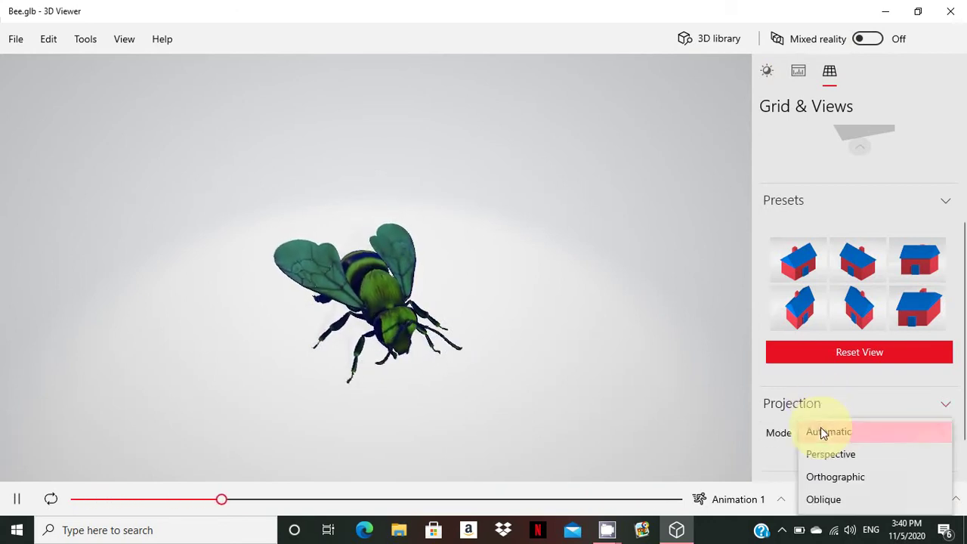
left_click(824, 453)
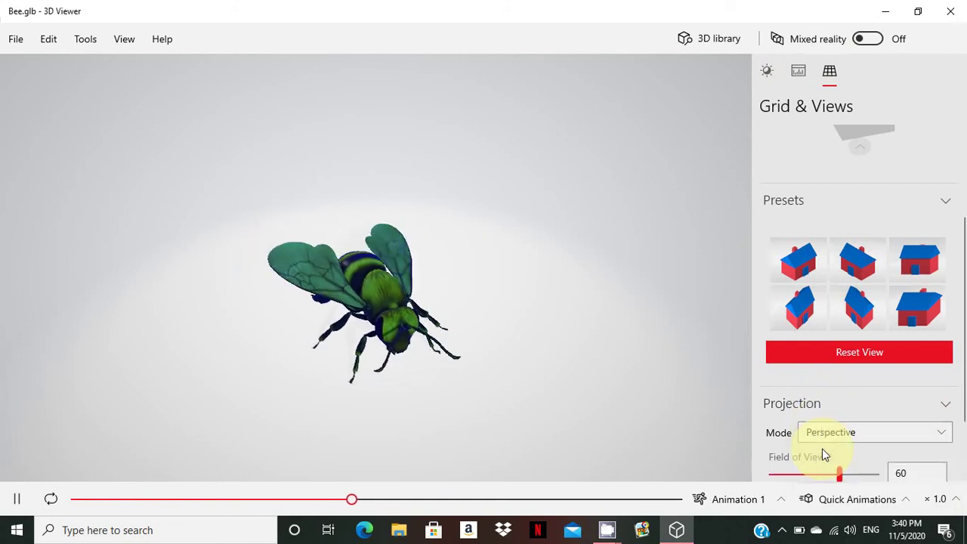
left_click(805, 475)
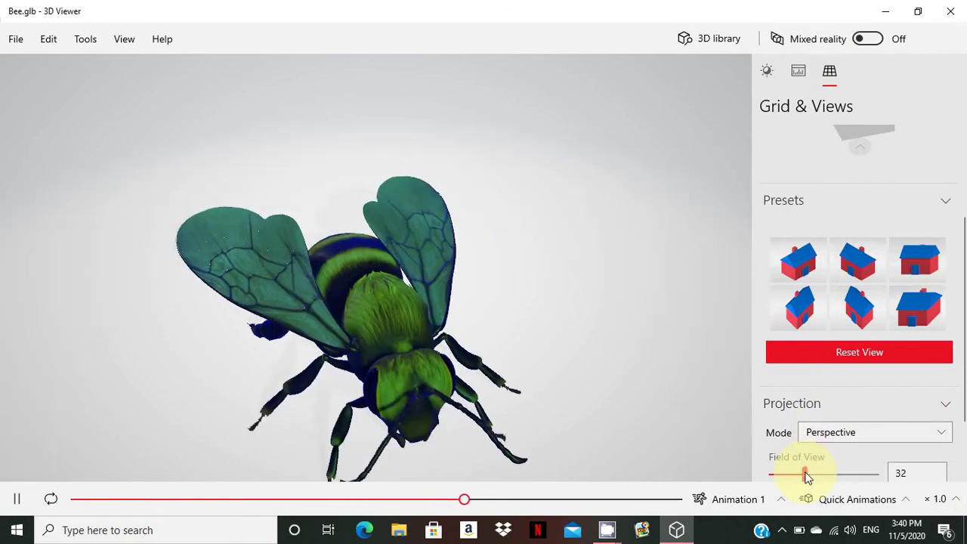
left_click(786, 476)
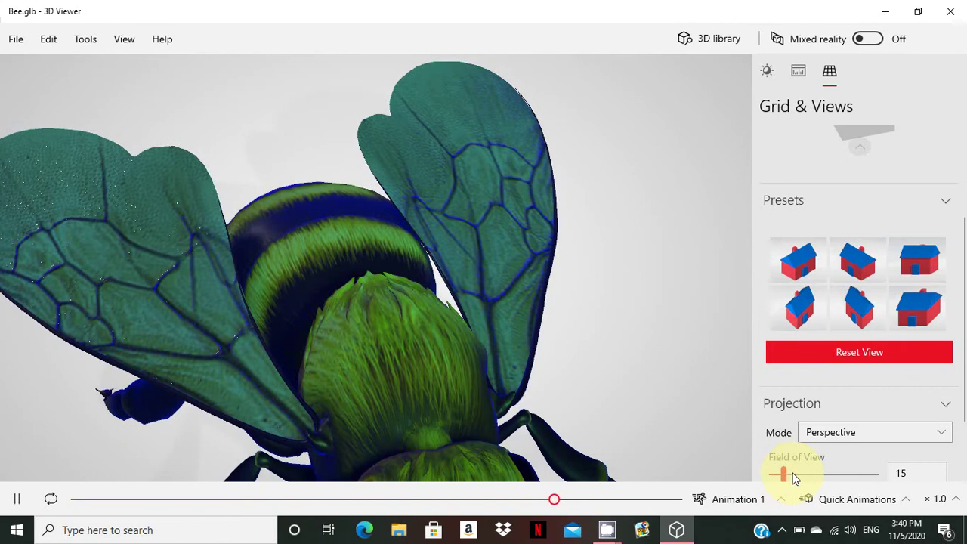
left_click_drag(816, 476, 856, 475)
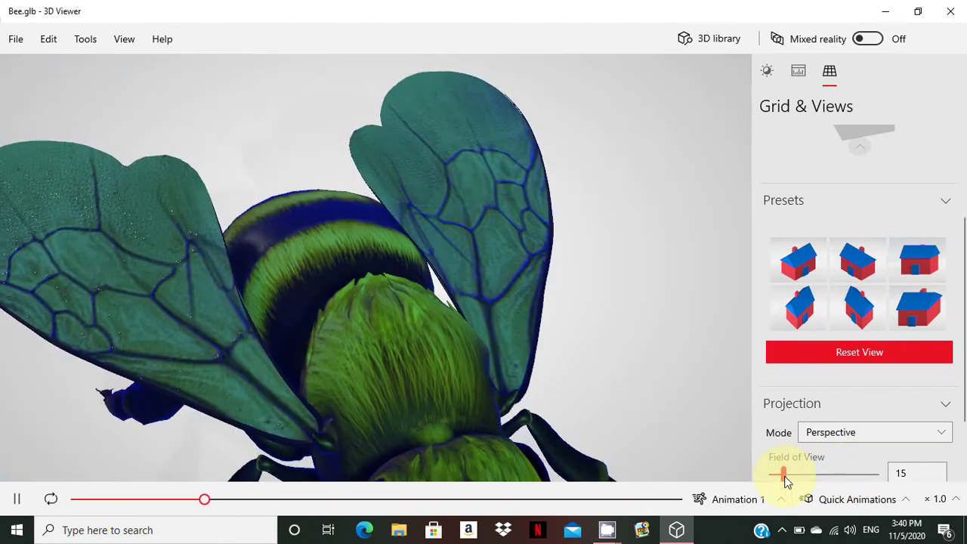
left_click(809, 474)
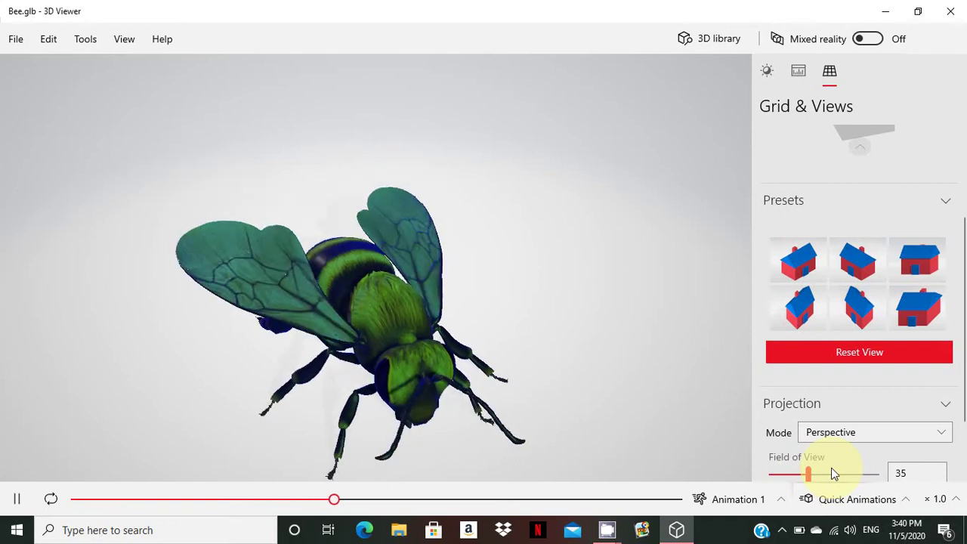
left_click(831, 468)
- Try the Orthographic projection mode on the bee and return the mode to Automatic
left_click(831, 431)
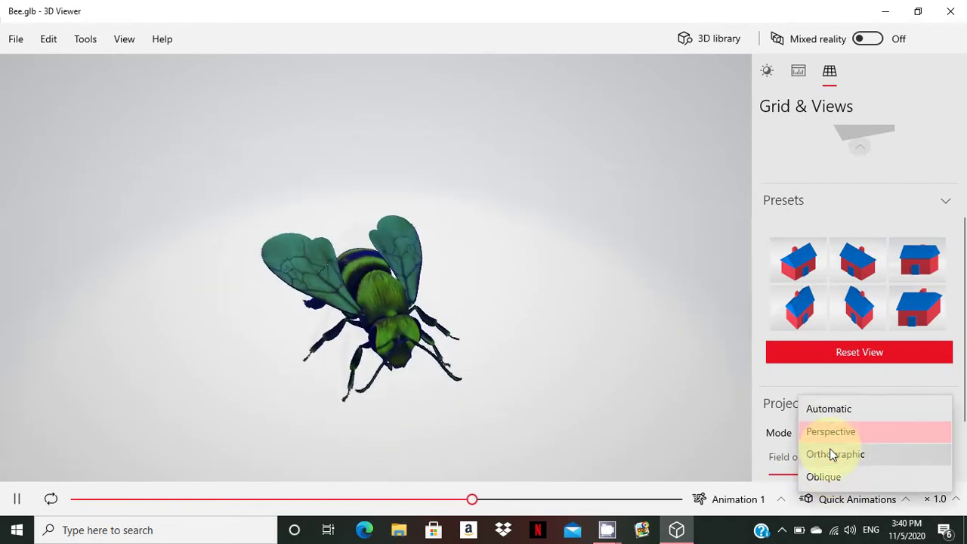
left_click(831, 452)
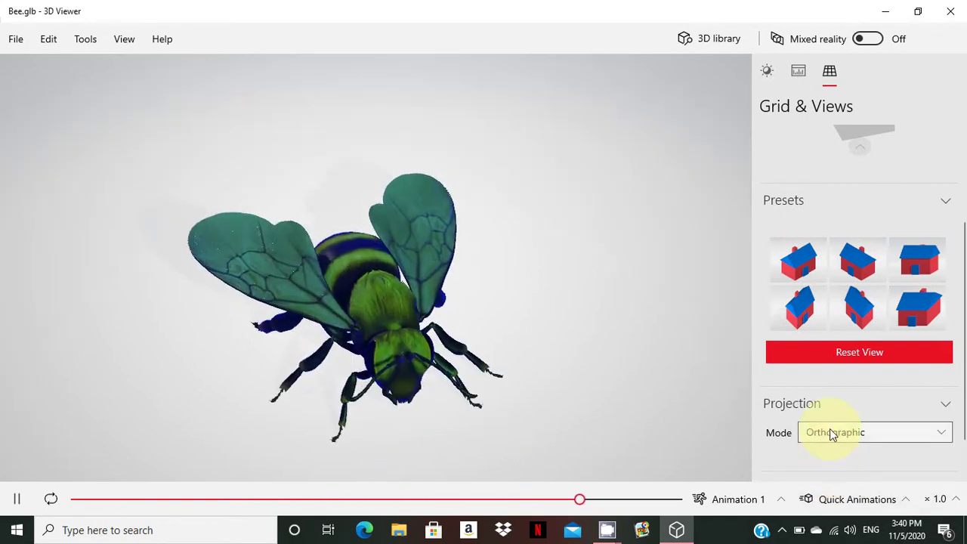
left_click(830, 432)
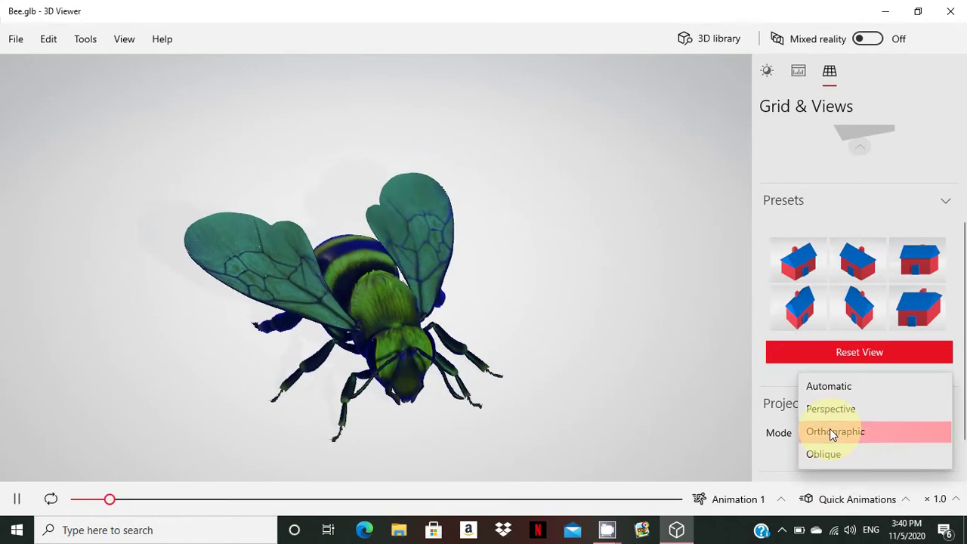
left_click(830, 394)
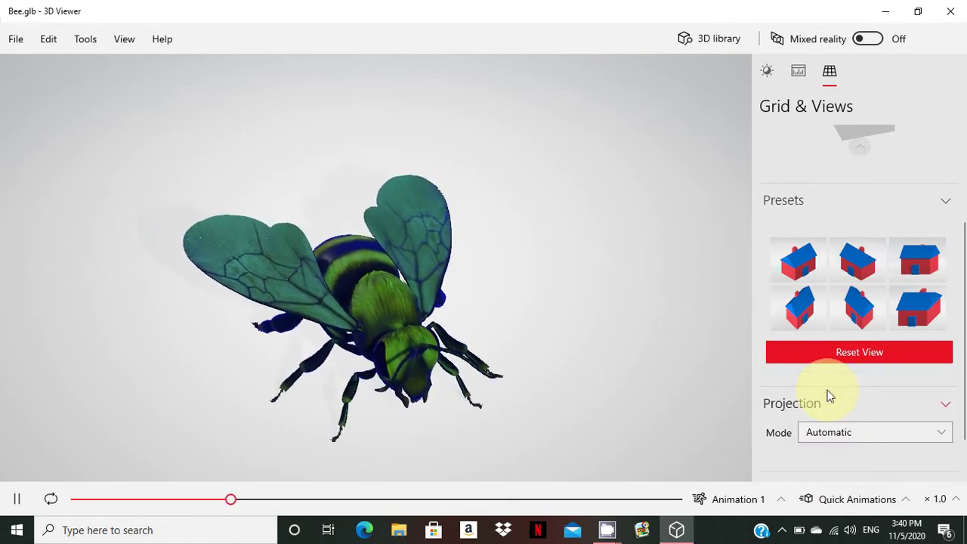
- View the bee from its side and from below using the viewpoint cube
left_click_drag(963, 314, 964, 236)
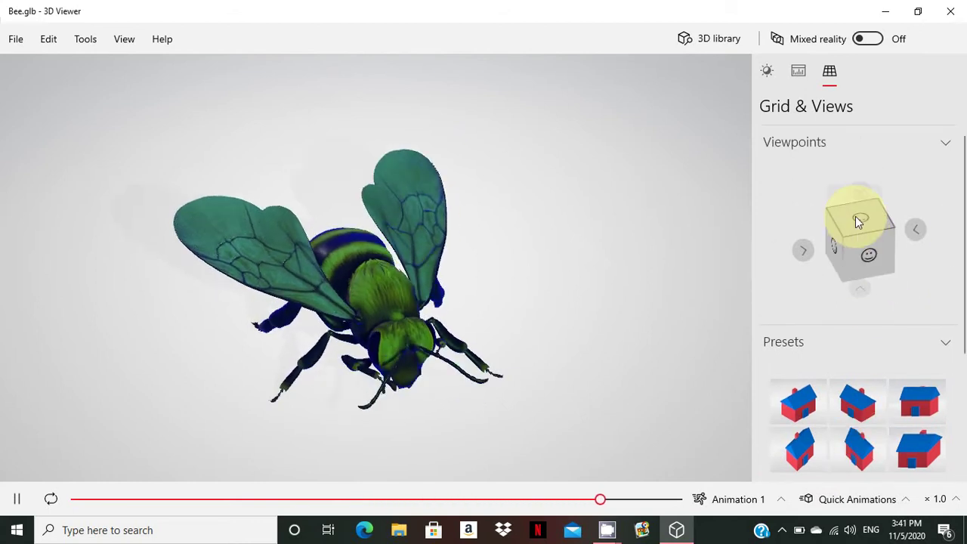
left_click(807, 249)
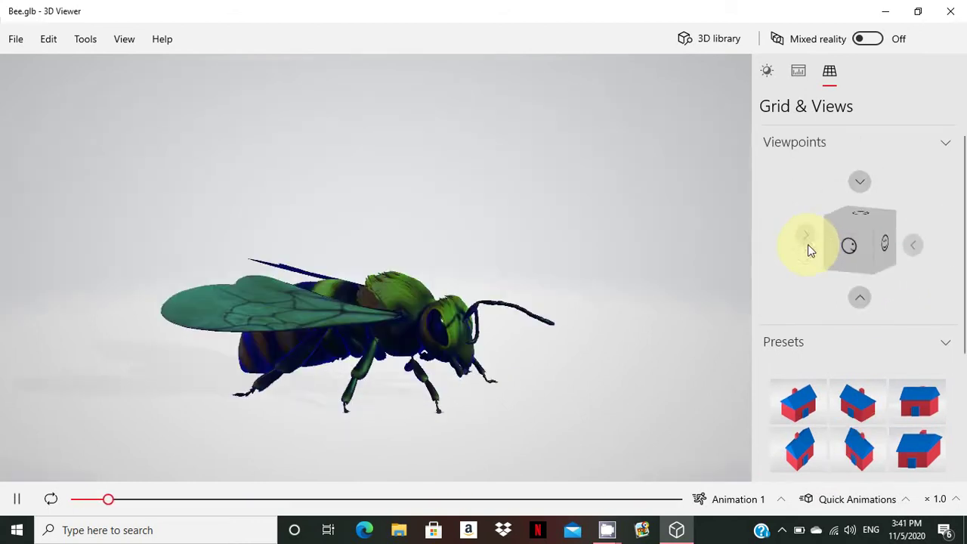
left_click(859, 296)
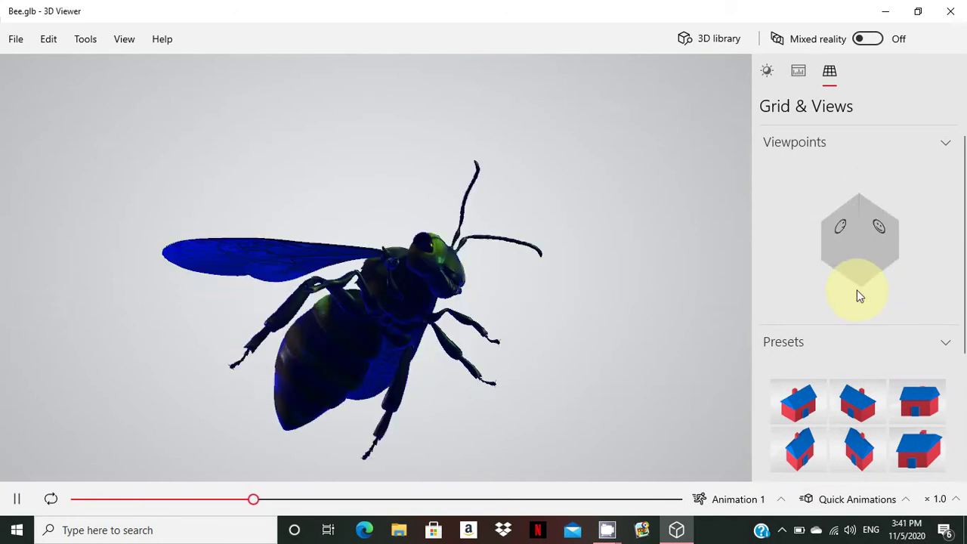
- Try the isometric view presets, including Isometric (Right), and apply the Military (right) preset
left_click(854, 394)
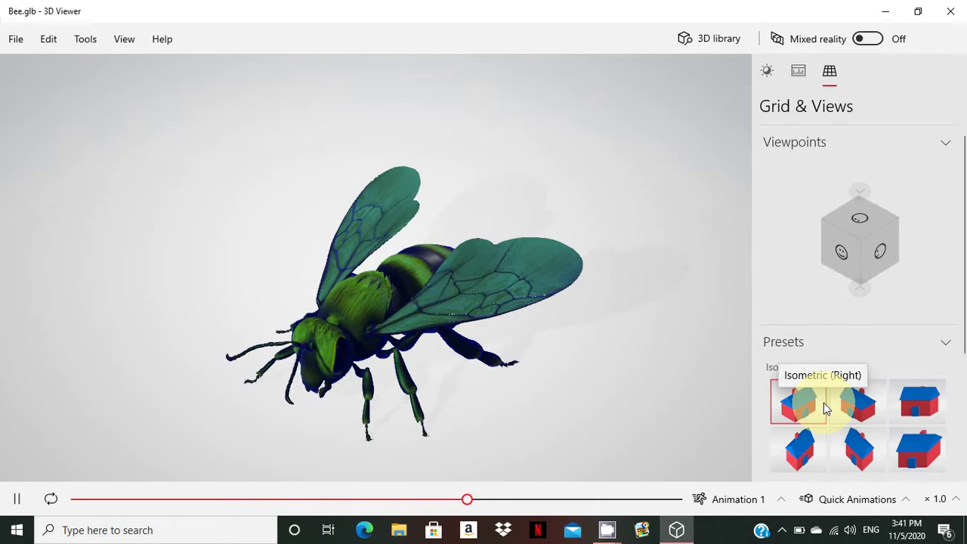
left_click(824, 403)
left_click(800, 449)
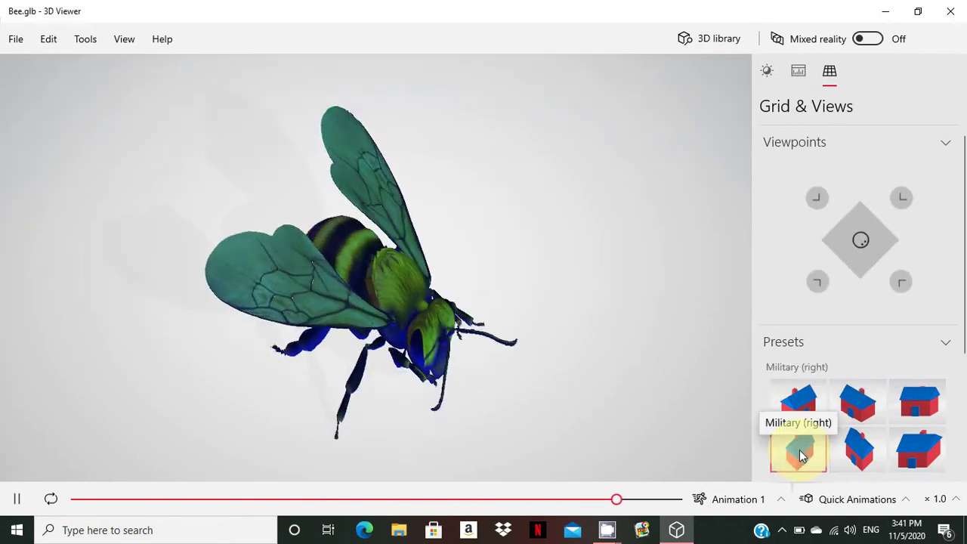
- Apply the Military (Left) preset view to the bee model
left_click(847, 456)
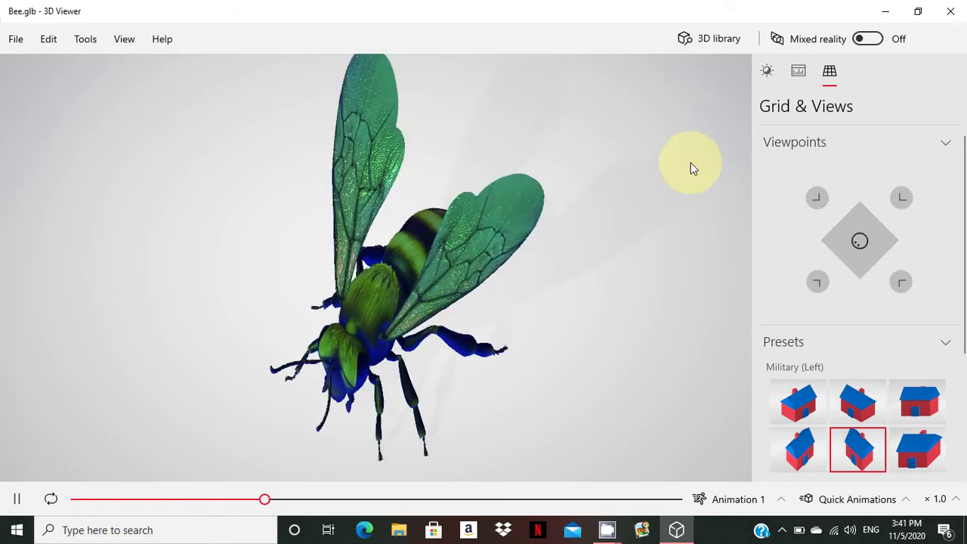
- Hide the Property Panel and show it again
left_click(83, 44)
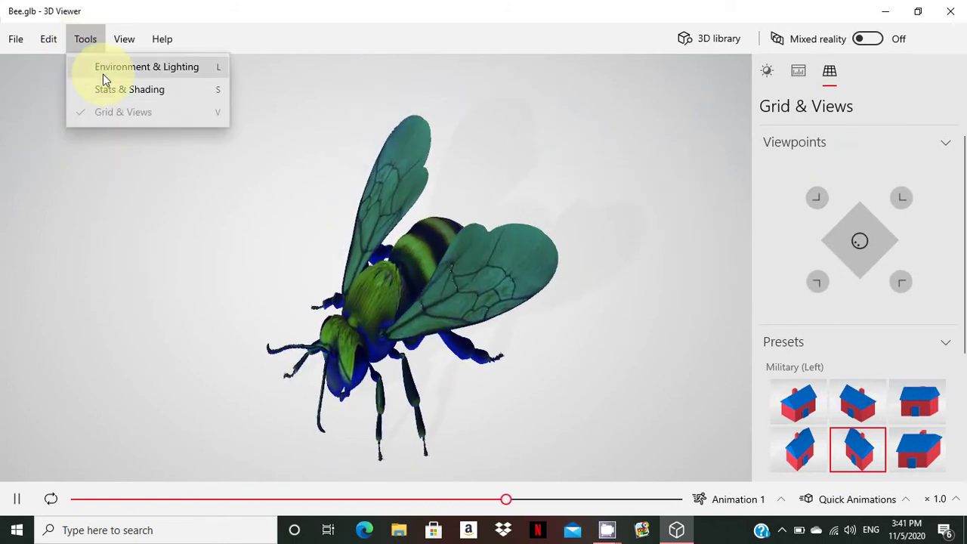
left_click(127, 49)
left_click(127, 49)
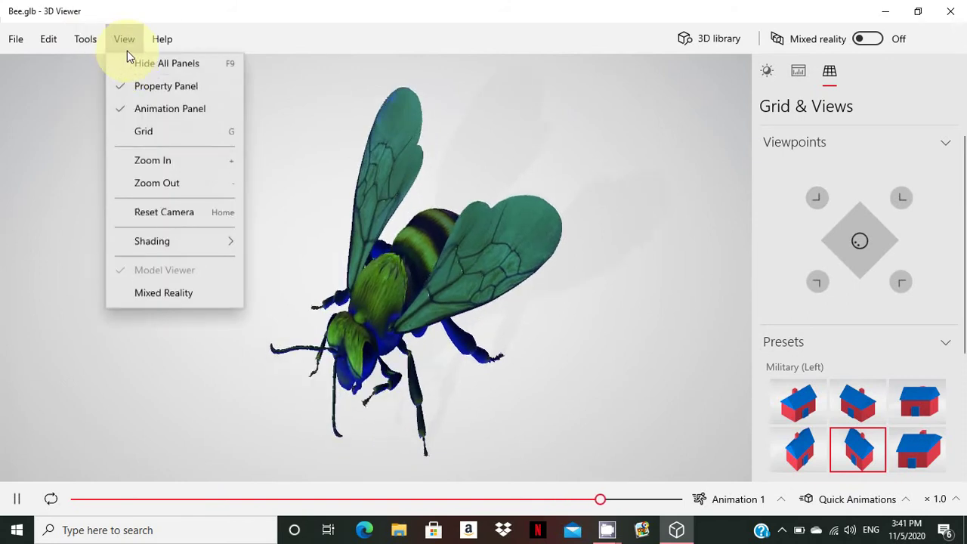
left_click(130, 90)
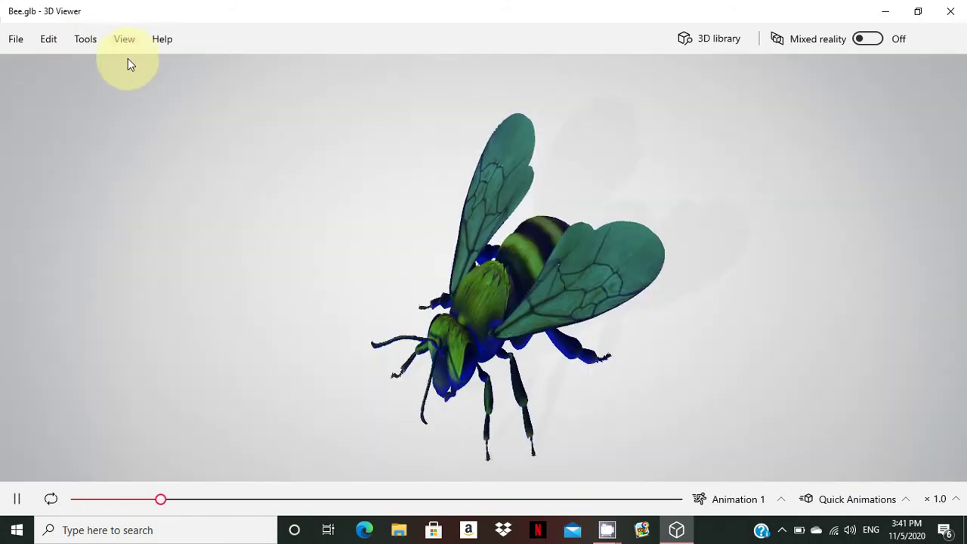
left_click(125, 43)
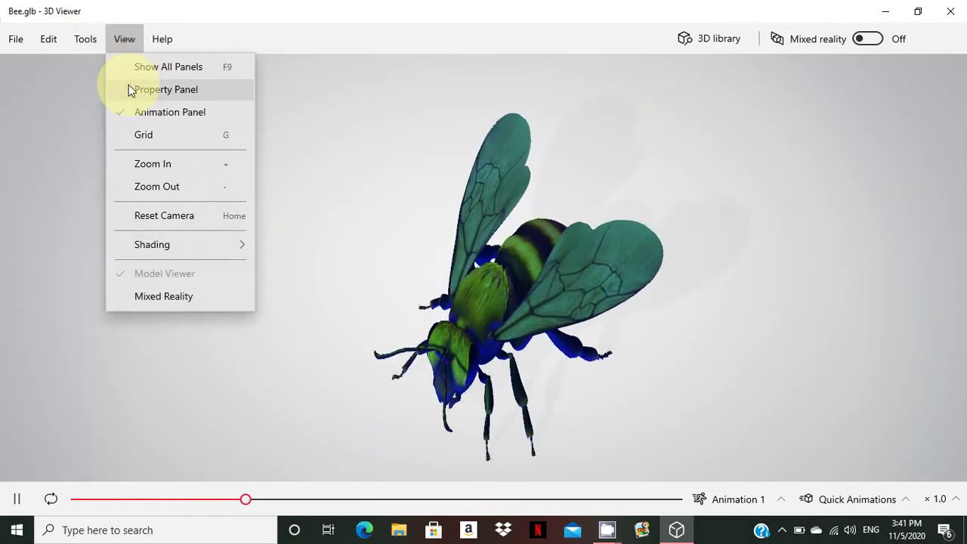
left_click(129, 88)
left_click(124, 43)
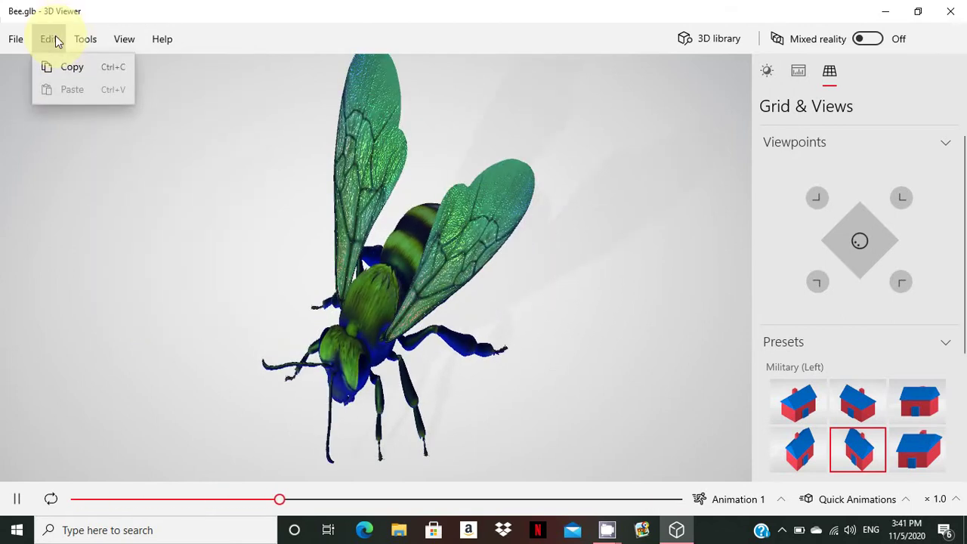
left_click(20, 43)
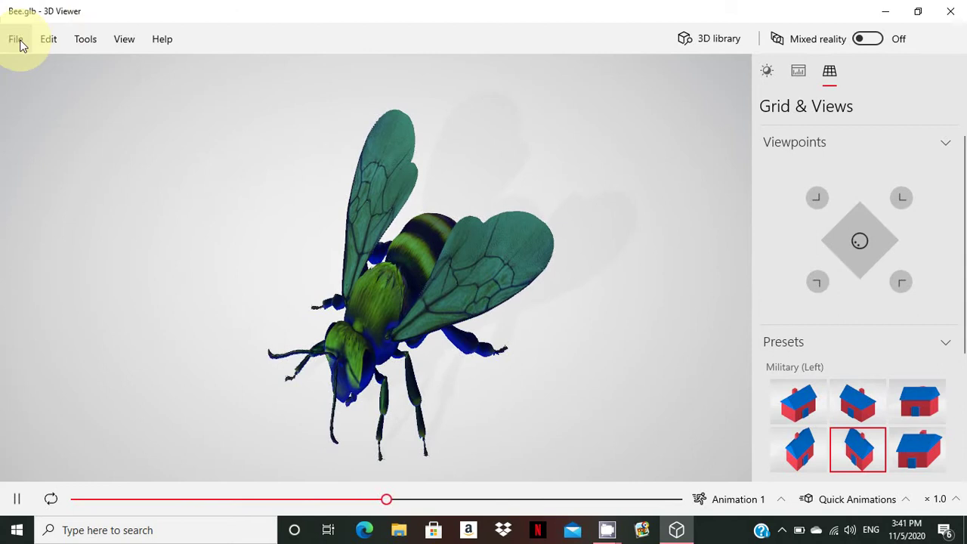
left_click(20, 44)
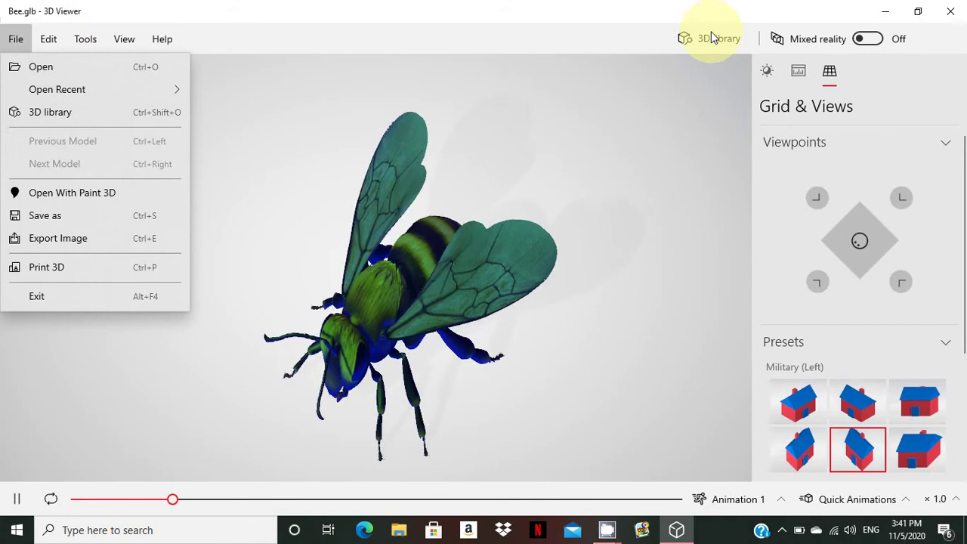
left_click(682, 89)
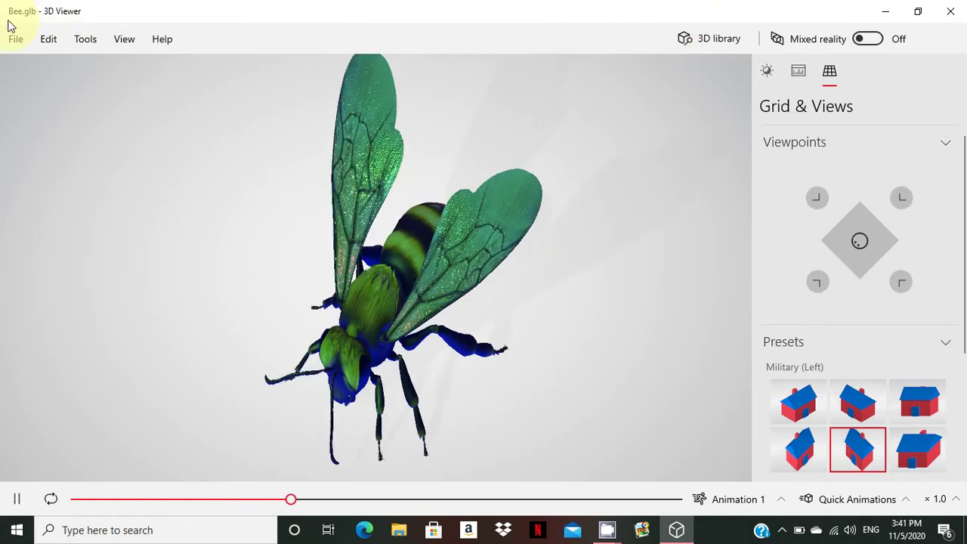
- Open the bee model in Paint 3D, accepting the removal of its animation data
left_click(16, 42)
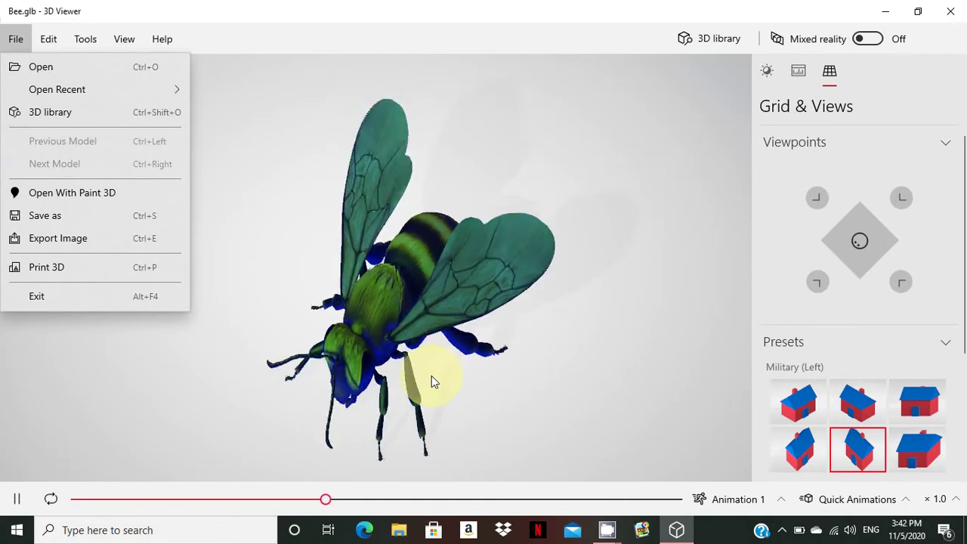
left_click(148, 198)
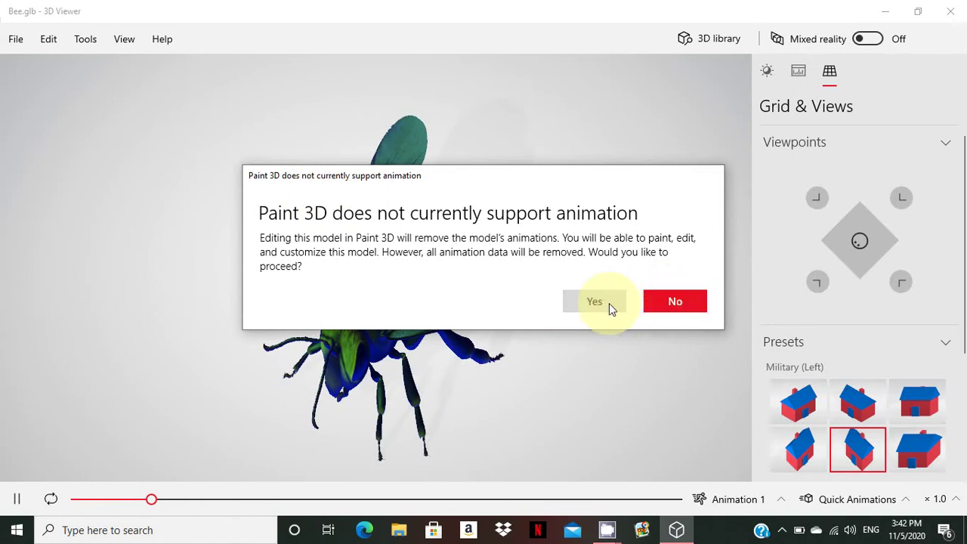
left_click(568, 300)
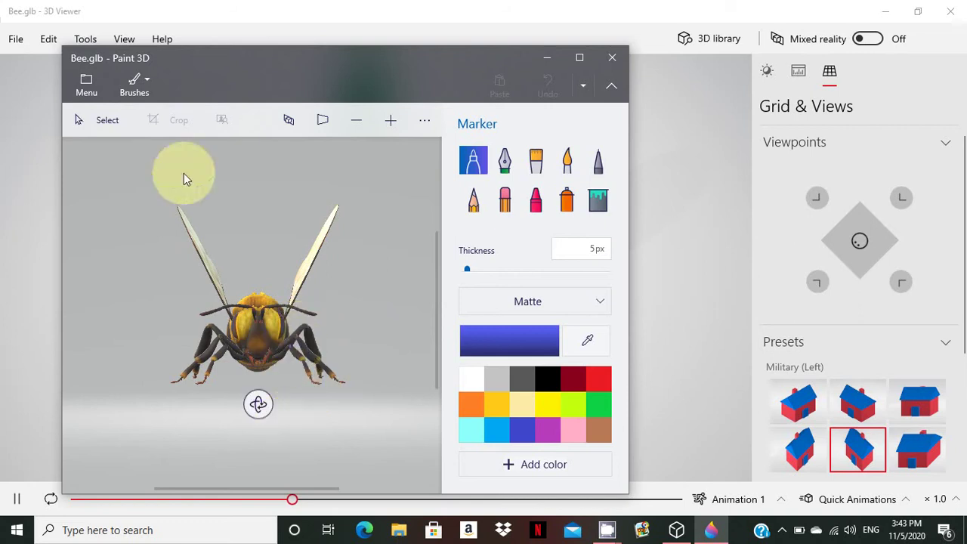
- Paint over the bee's head with a blue 50 px Watercolor brush and close Paint 3D without saving
left_click(138, 88)
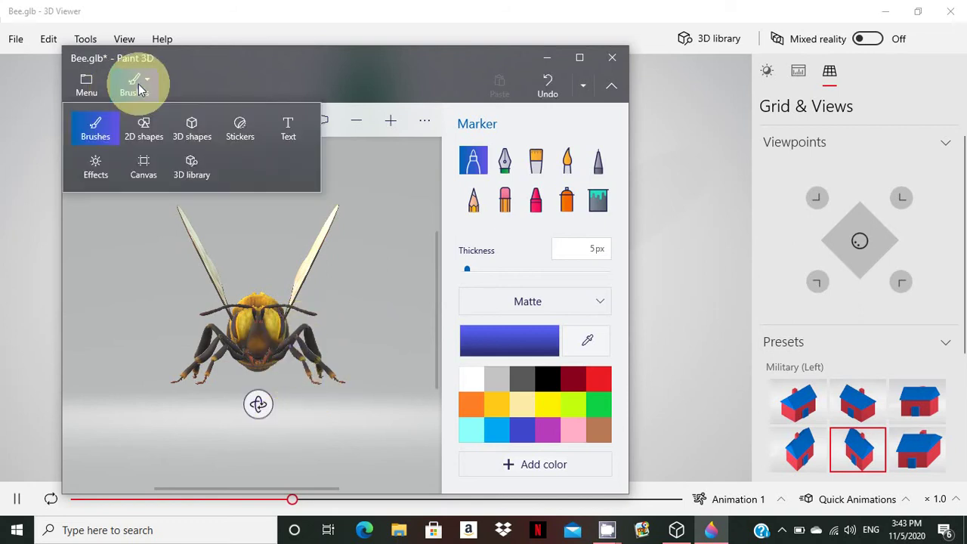
left_click(568, 161)
left_click(545, 376)
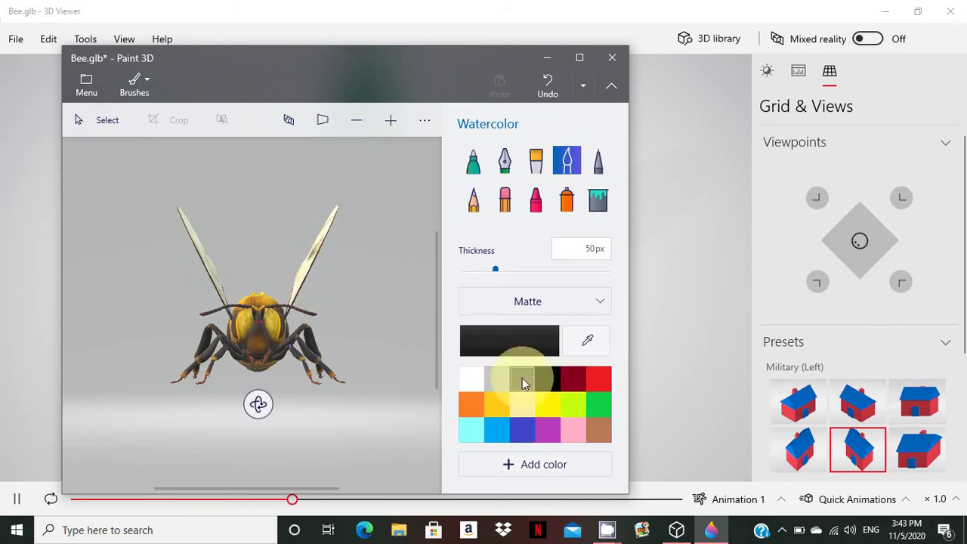
left_click(516, 432)
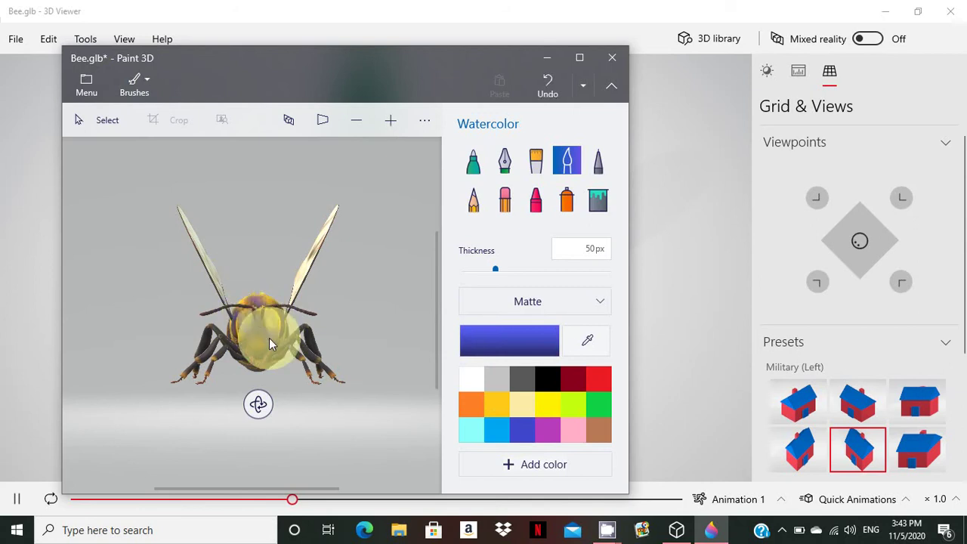
left_click(618, 65)
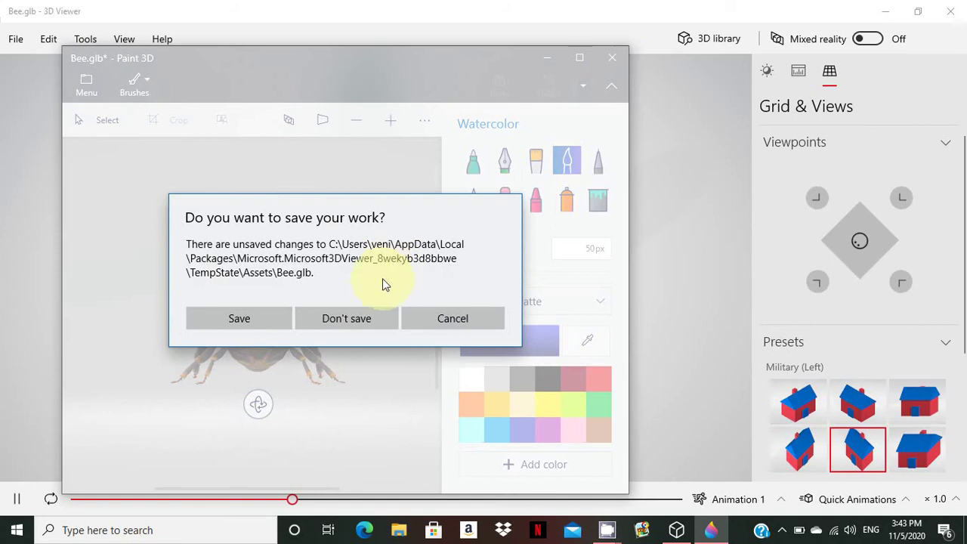
left_click(358, 317)
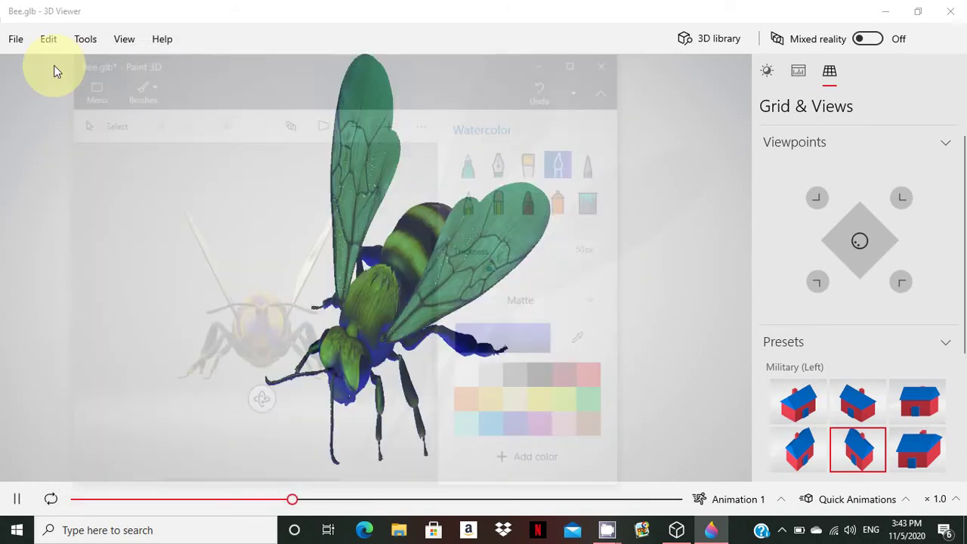
left_click(15, 38)
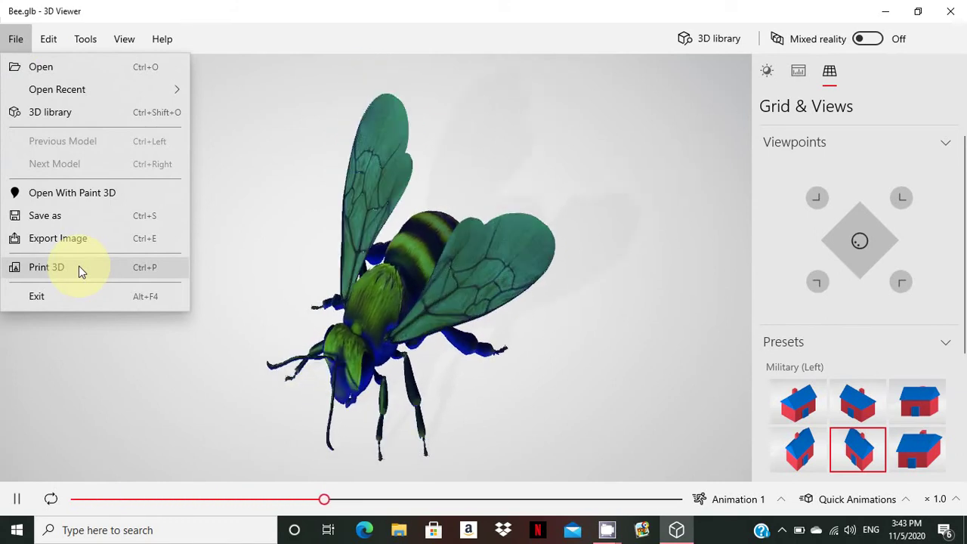
left_click(217, 238)
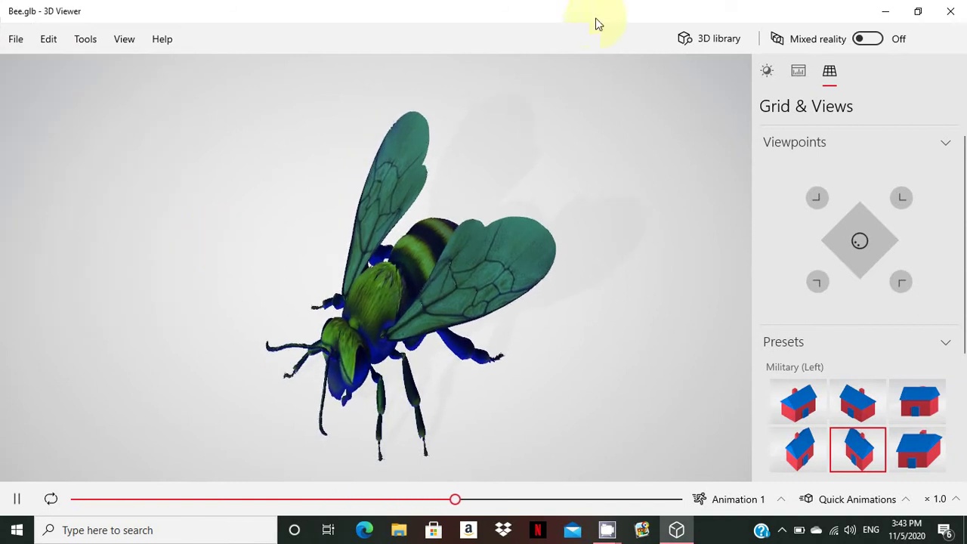
- Turn on Mixed reality, take a photo of the bee in the camera scene and reposition the bee over the patterned curtain
left_click(868, 39)
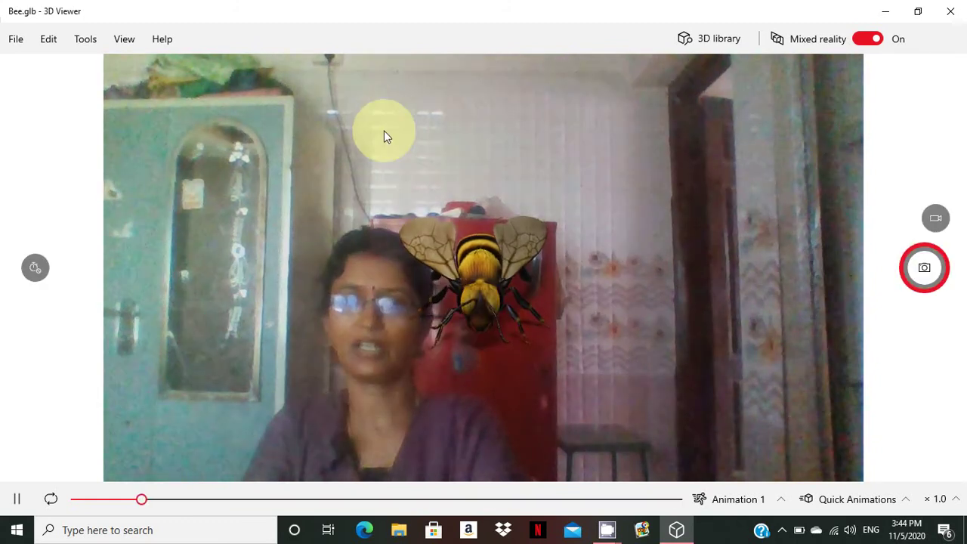
left_click(924, 268)
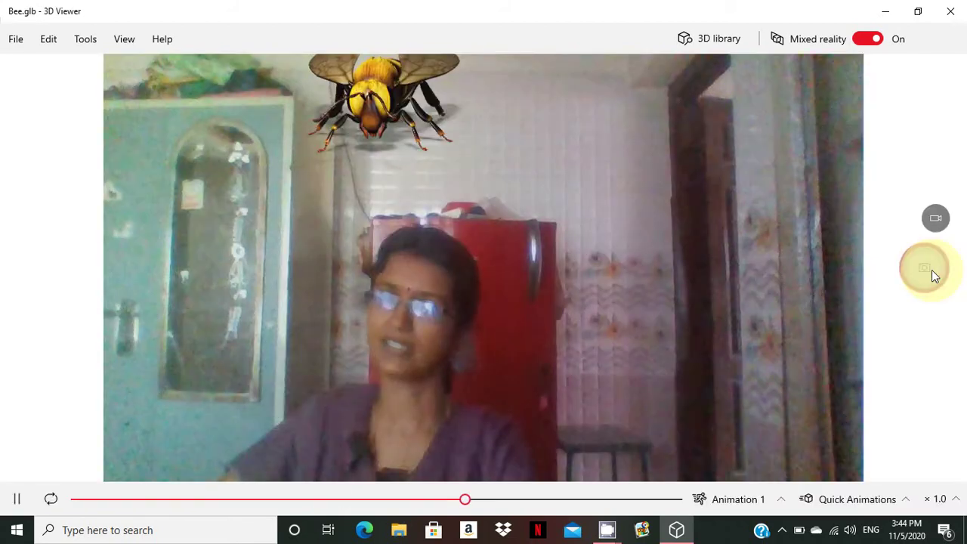
left_click(637, 322)
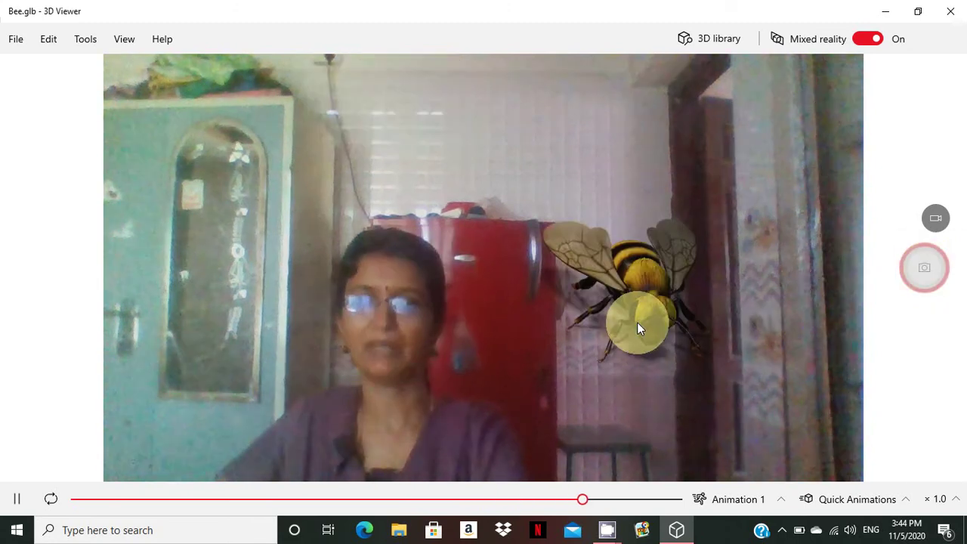
- Record a mixed reality video while moving the bee around the room, ending in front of the cupboard
left_click(939, 220)
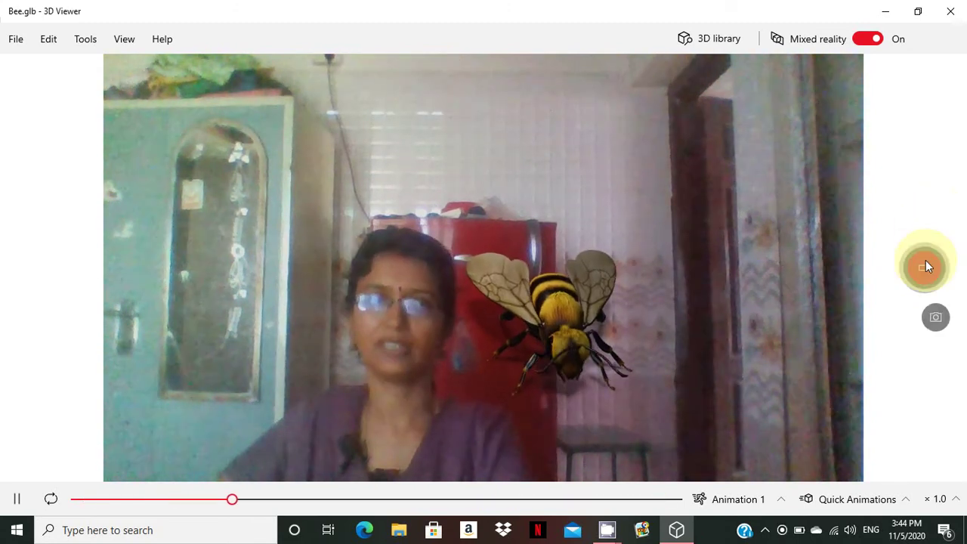
left_click(926, 264)
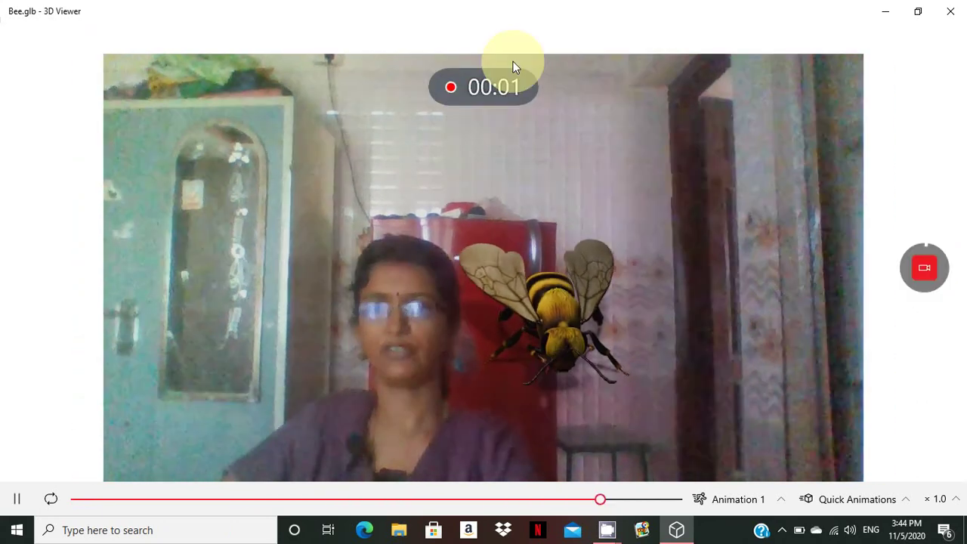
left_click(270, 285)
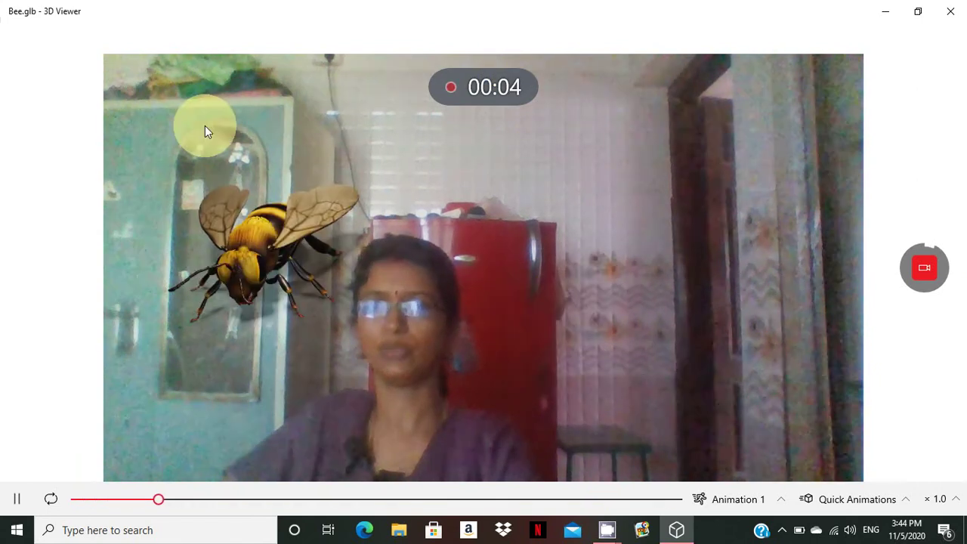
left_click(566, 178)
left_click(589, 398)
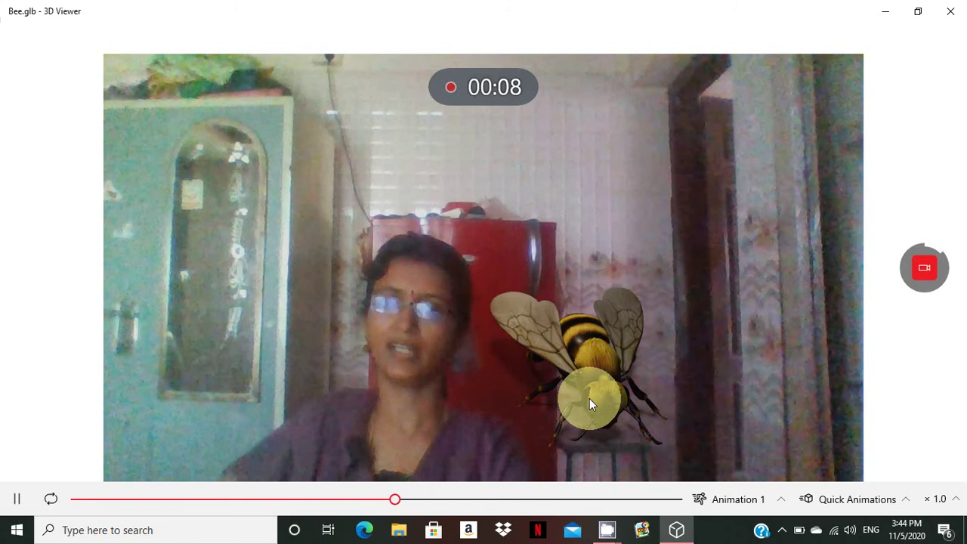
left_click(258, 339)
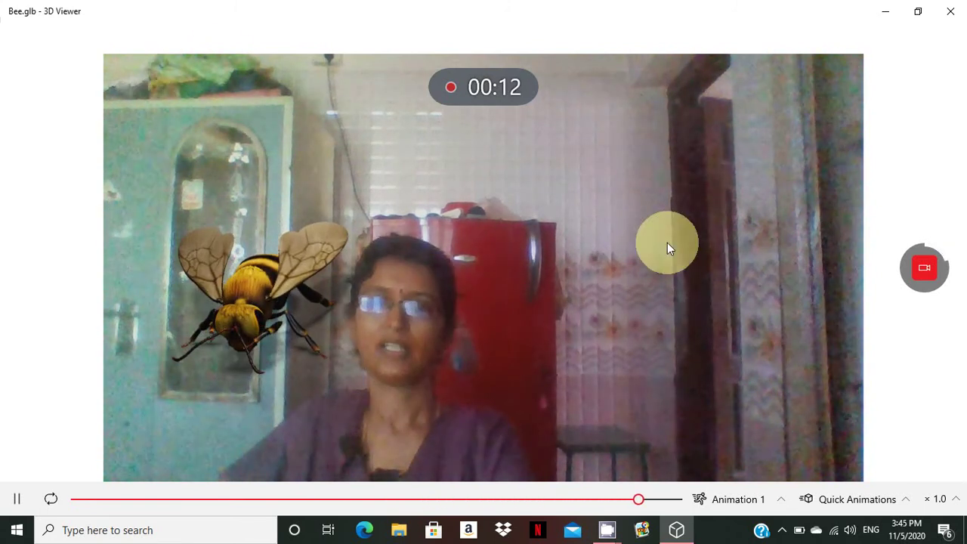
left_click(920, 273)
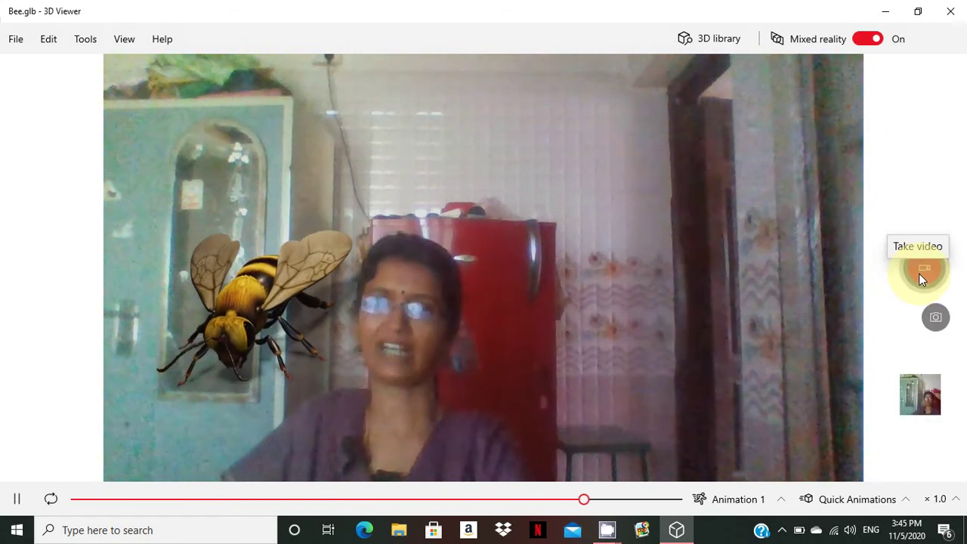
- Turn off Mixed reality and load the Clown Fish model from the Animals & Insects category of the 3D library
left_click(866, 41)
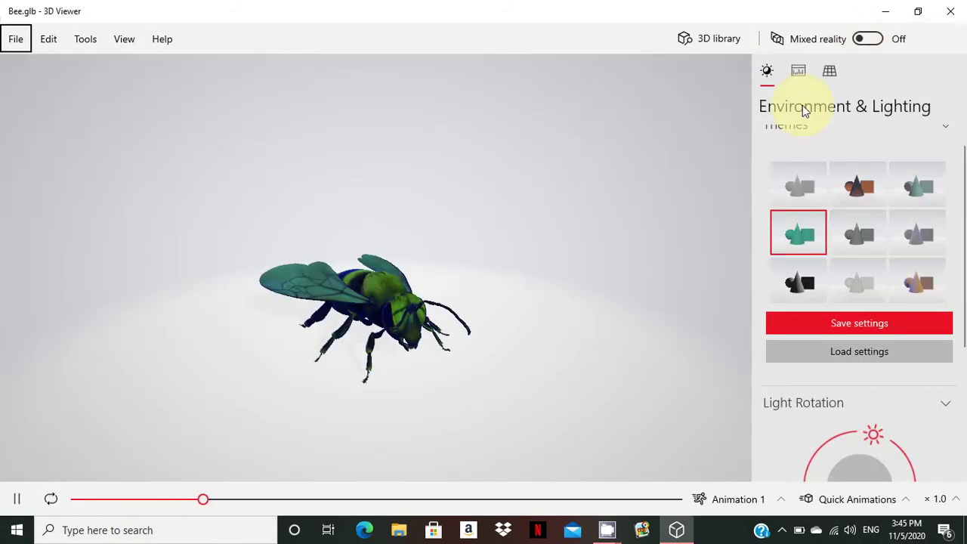
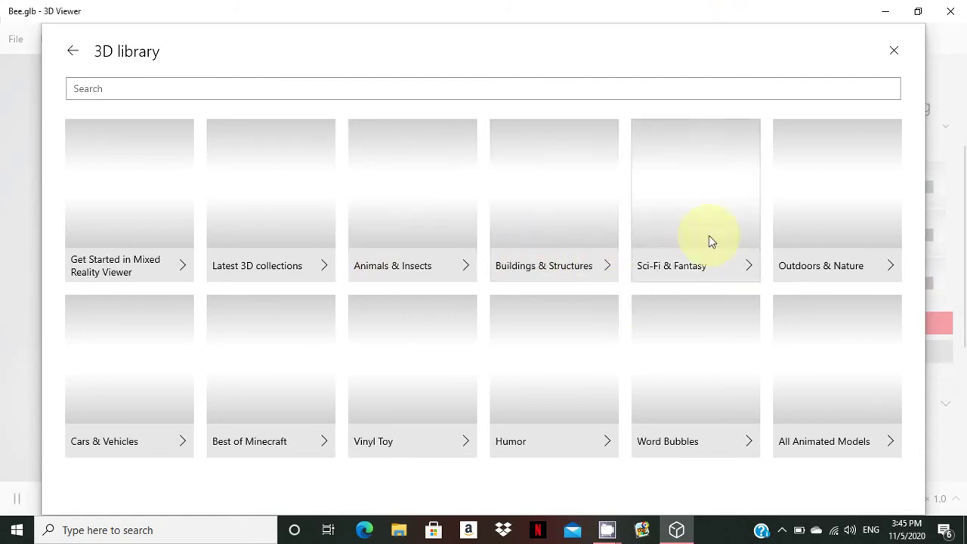
left_click(413, 213)
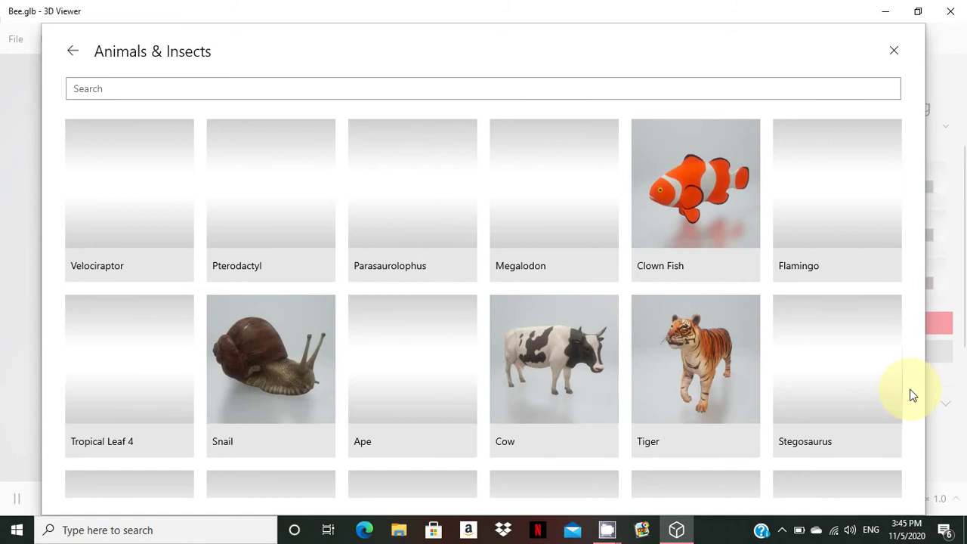
left_click(720, 219)
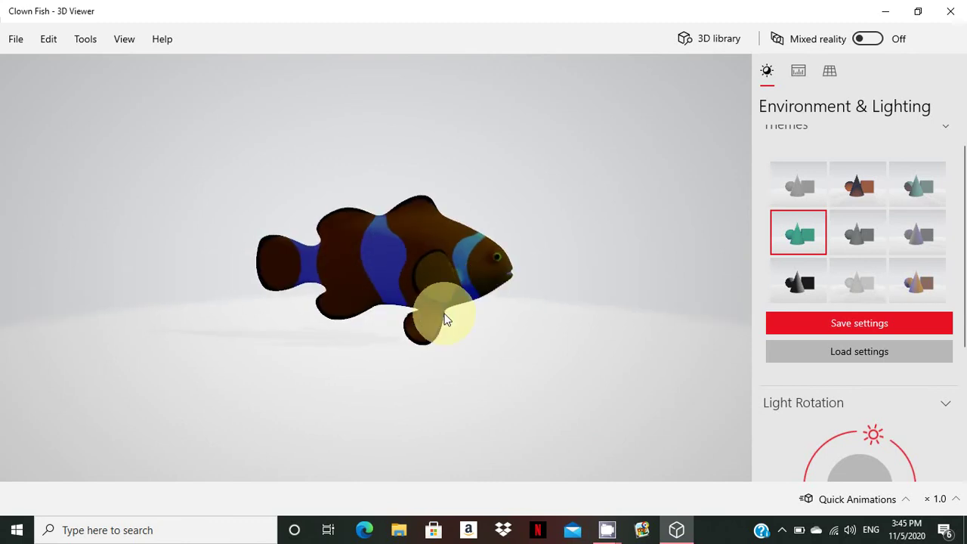
- Compare the second and third lighting themes on the clown fish and apply the third, pale teal theme
left_click(856, 188)
left_click(922, 192)
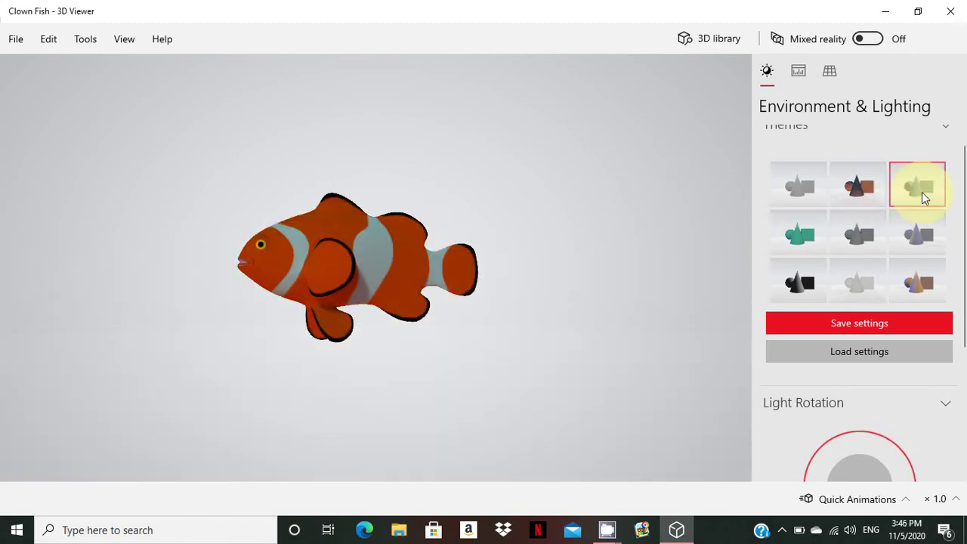
left_click(855, 188)
left_click(916, 187)
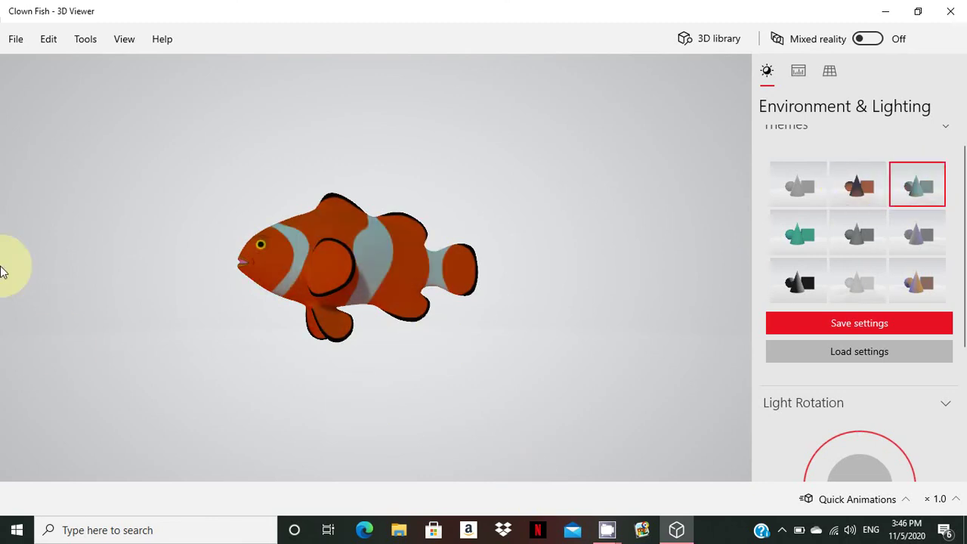
left_click(12, 42)
left_click(12, 42)
left_click(13, 44)
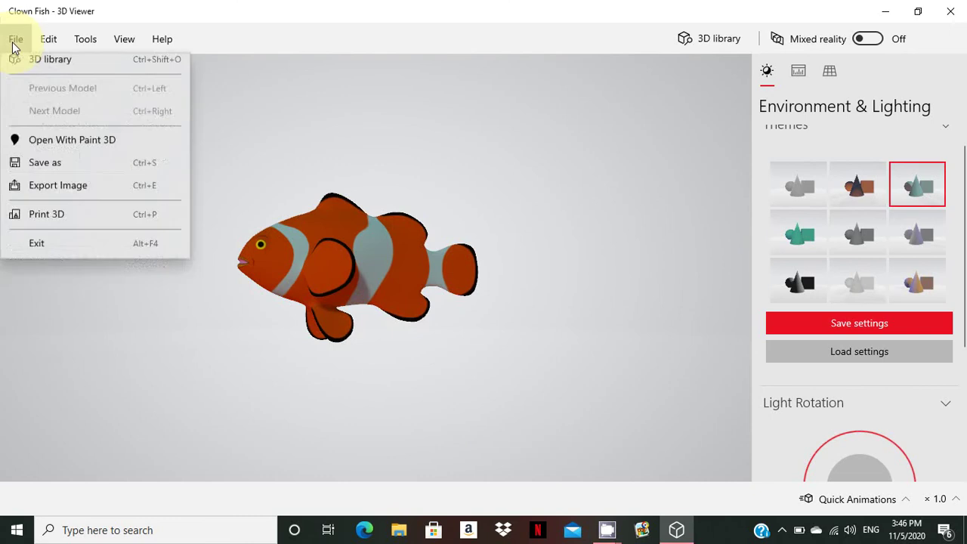
- Open the clown fish in Paint 3D and draw a blue 5px matte marker stroke across its face
left_click(41, 192)
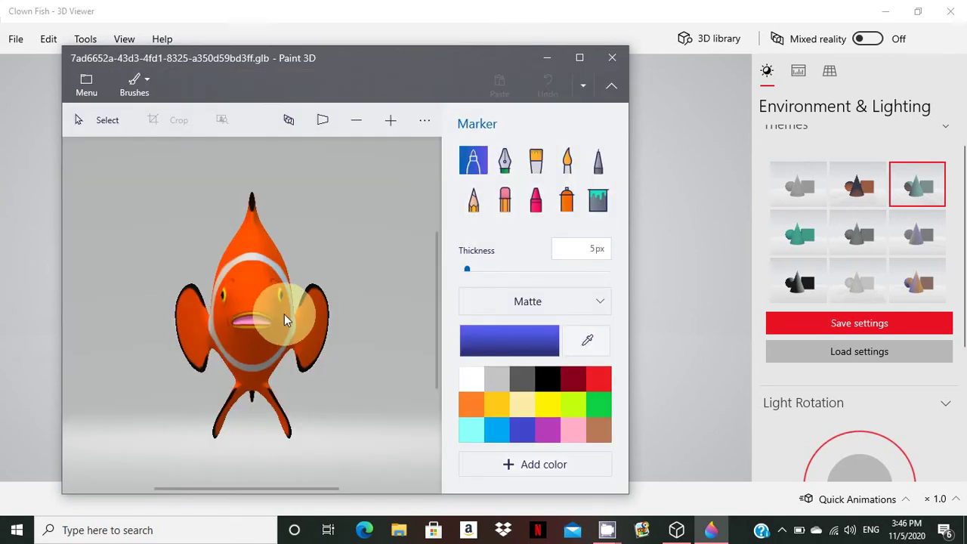
left_click(492, 339)
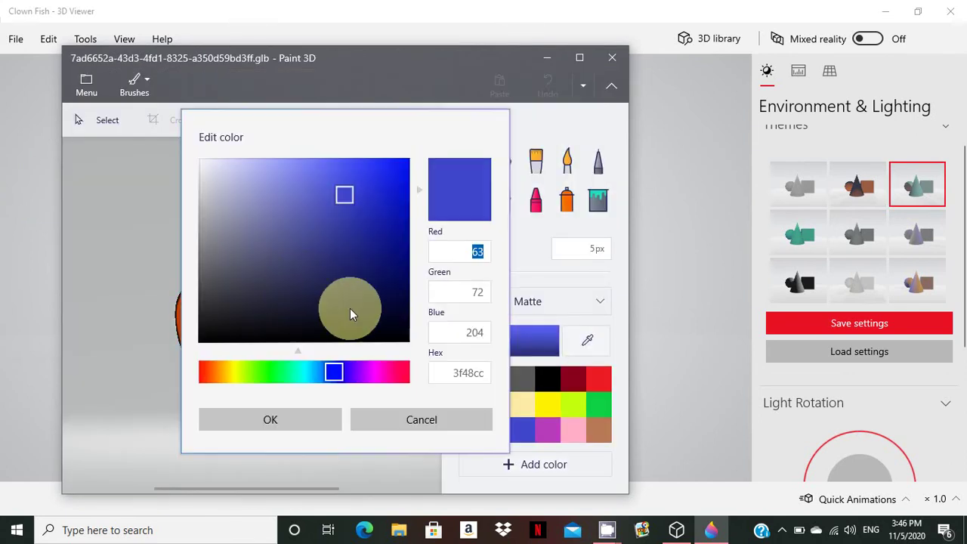
left_click(309, 416)
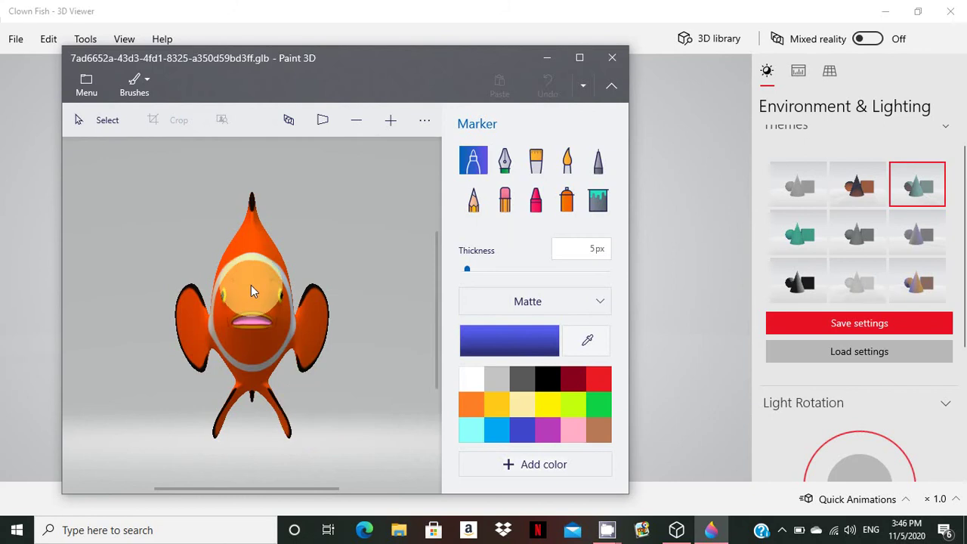
mouse_move(251, 285)
left_mouse_down()
mouse_move(223, 316)
mouse_move(244, 305)
left_mouse_up()
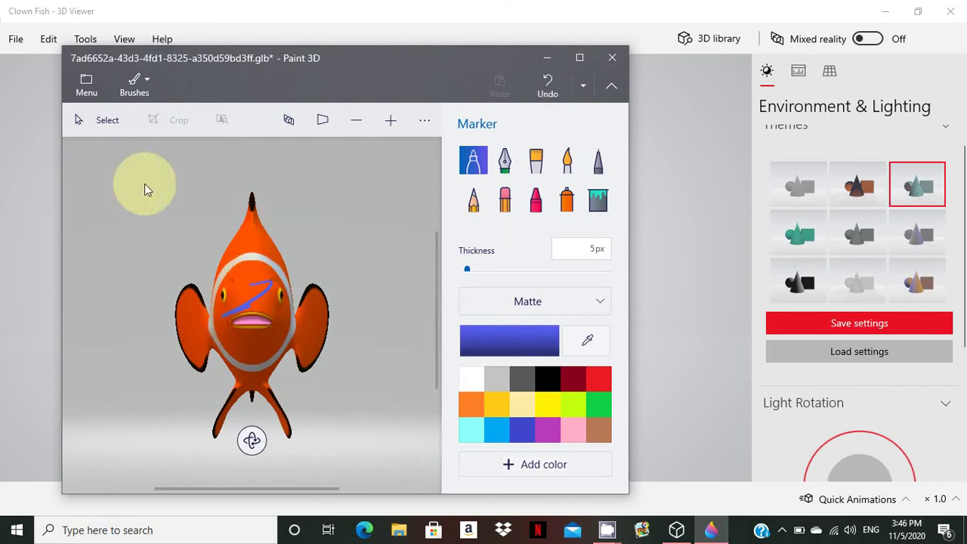
- Look through Paint 3D's tool categories and file options, cancel the attempt to close, and return to the canvas
left_click(131, 94)
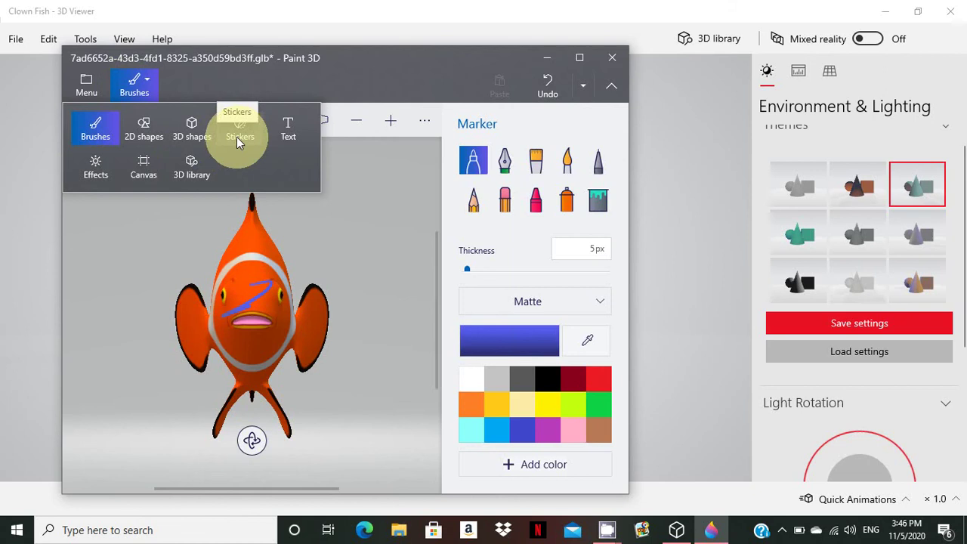
left_click(86, 82)
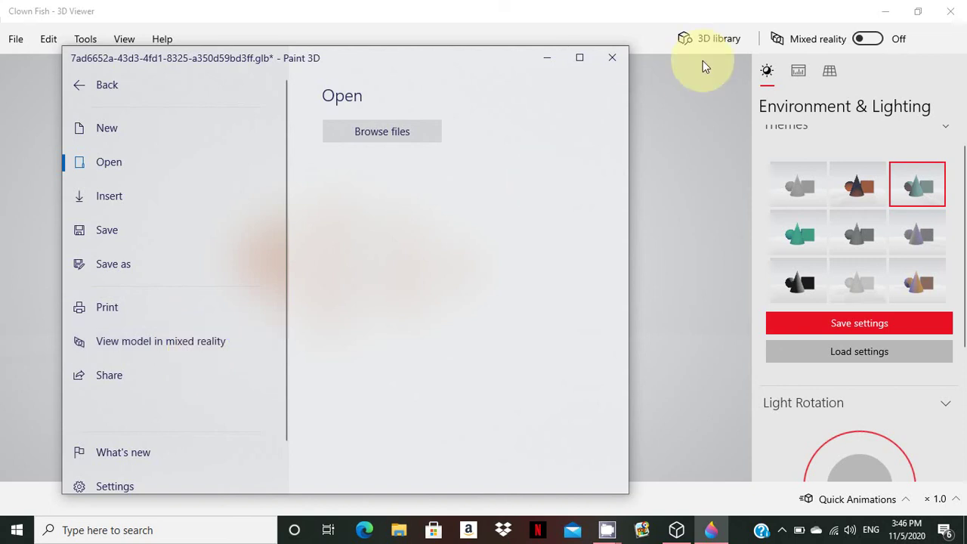
left_click(619, 58)
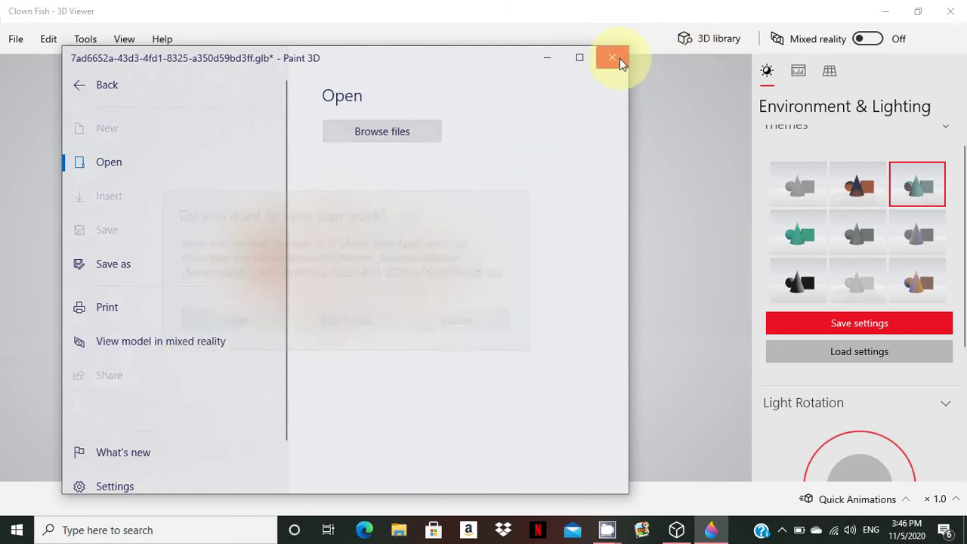
left_click(437, 318)
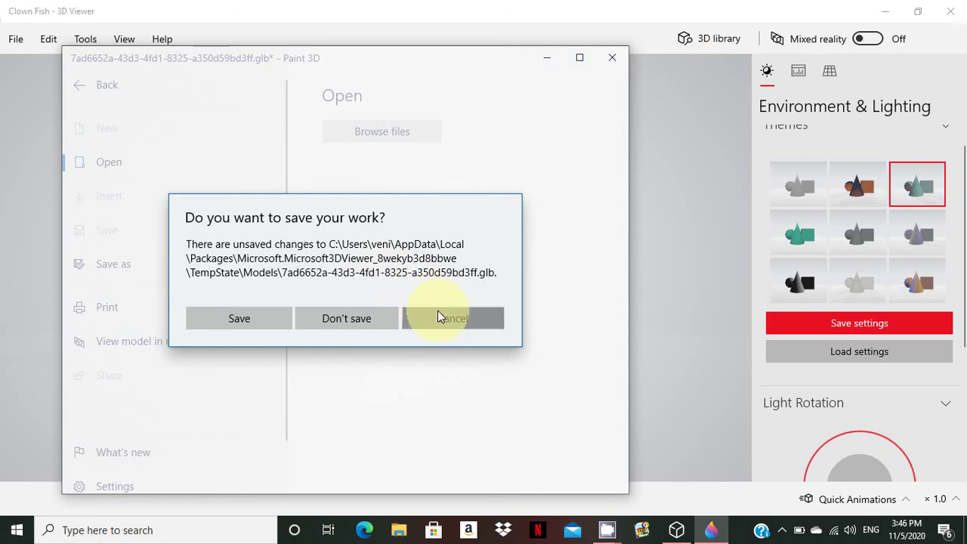
left_click(121, 97)
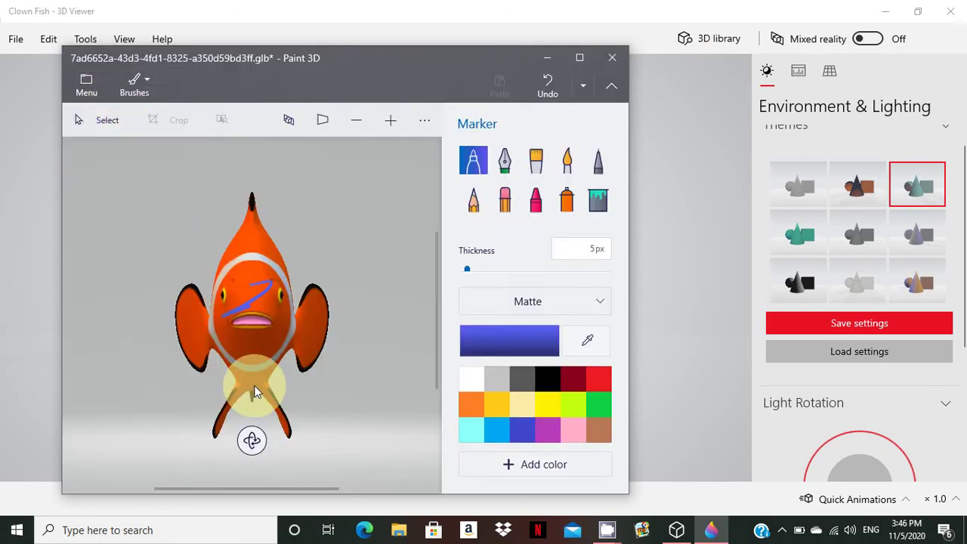
- Rotate the painted fish to a side view and close Paint 3D without saving the changes
left_click_drag(265, 448, 200, 438)
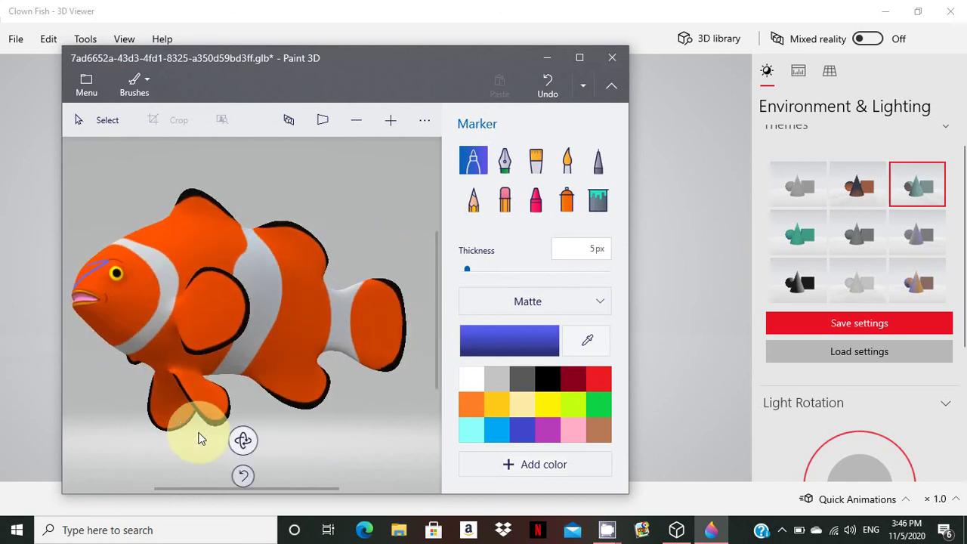
left_click(614, 59)
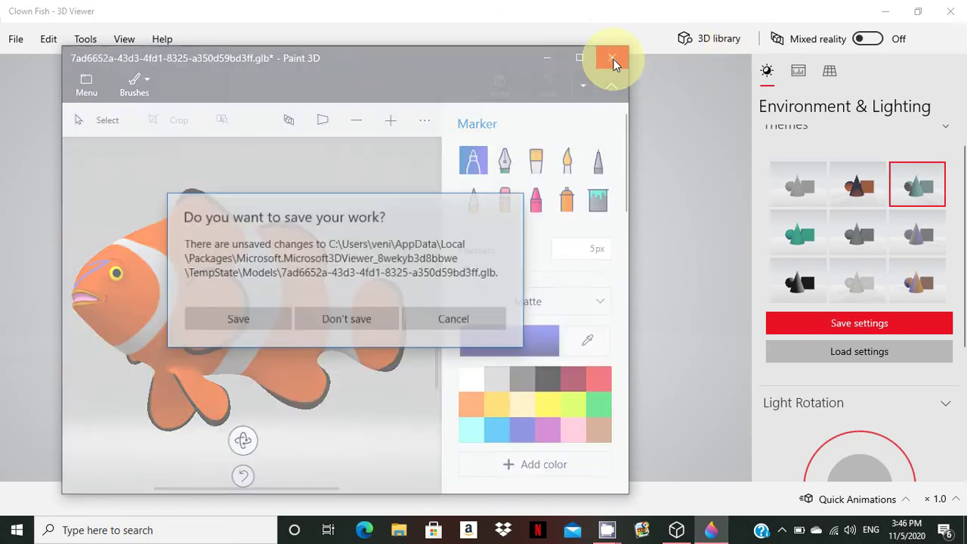
left_click(326, 325)
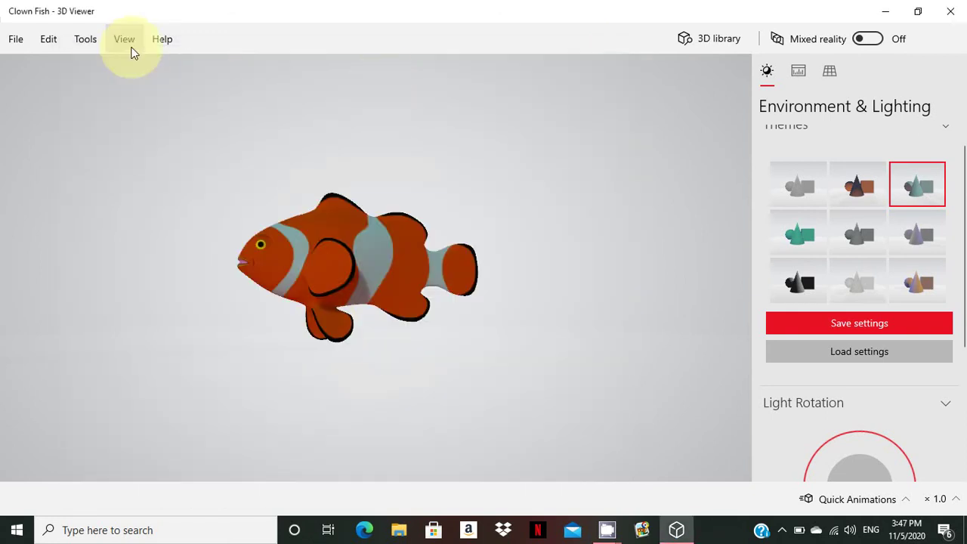
- Try the Swing and Turntable quick animations on the clown fish and apply Jump & Turn
left_click(125, 41)
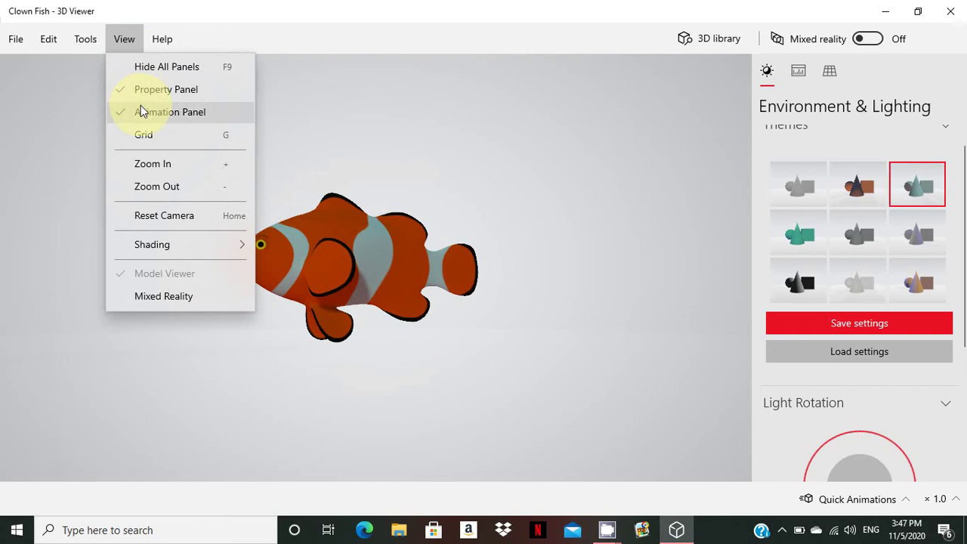
left_click(914, 502)
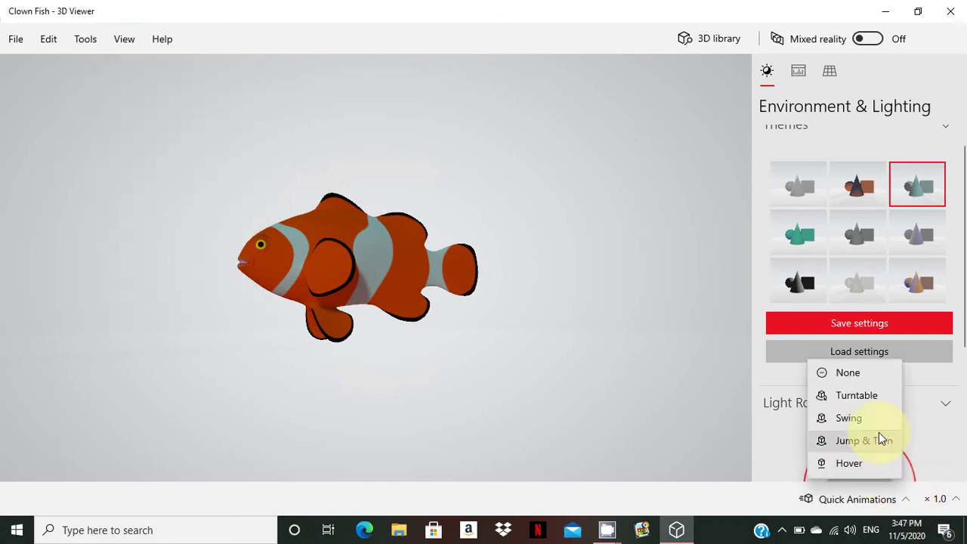
left_click(876, 422)
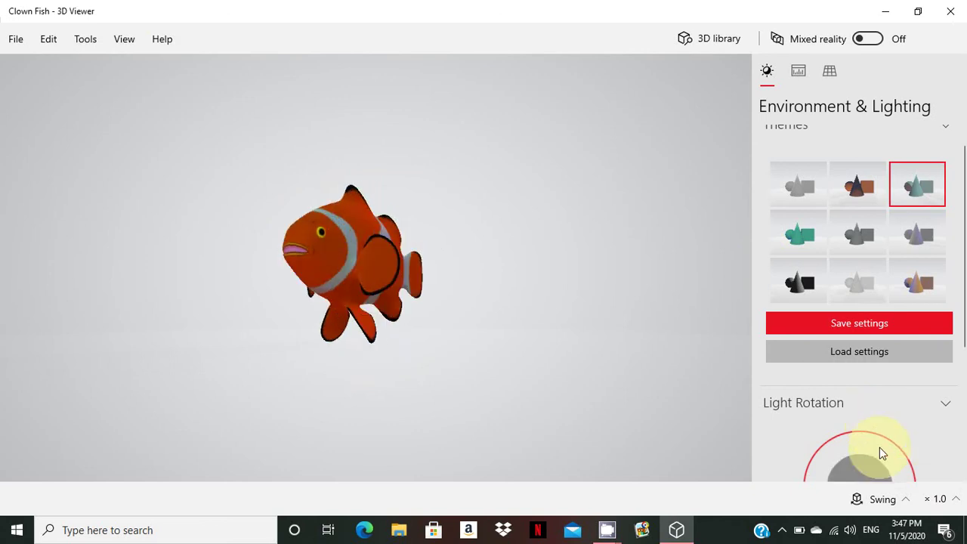
left_click(892, 503)
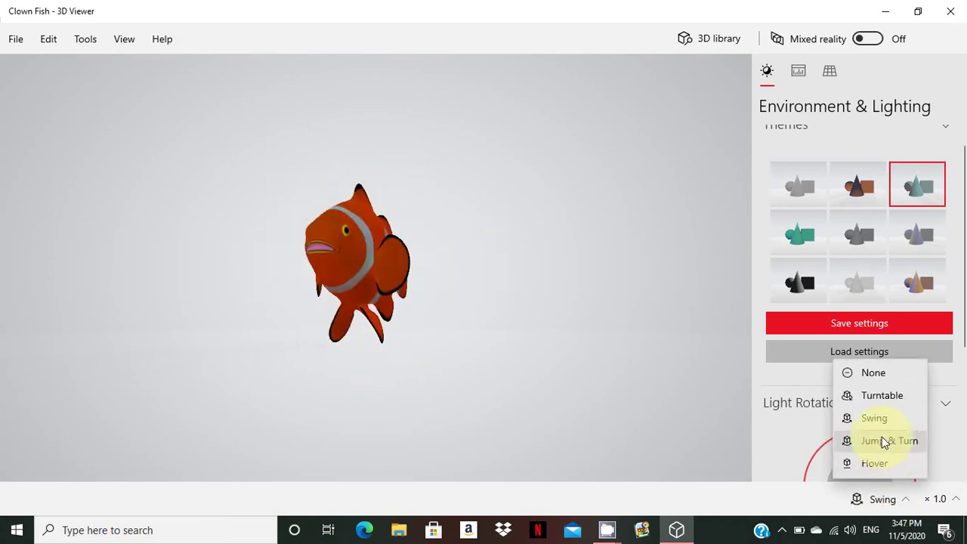
left_click(883, 397)
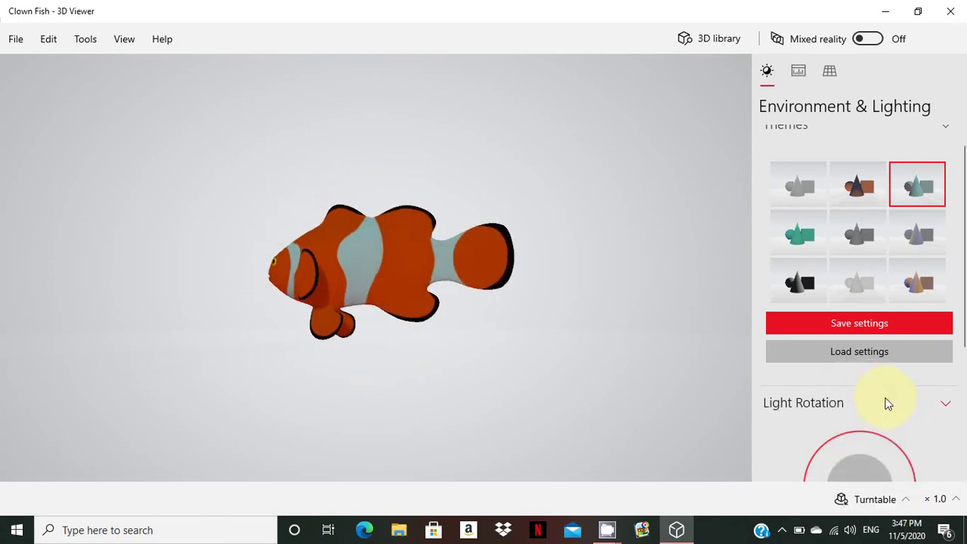
left_click(888, 499)
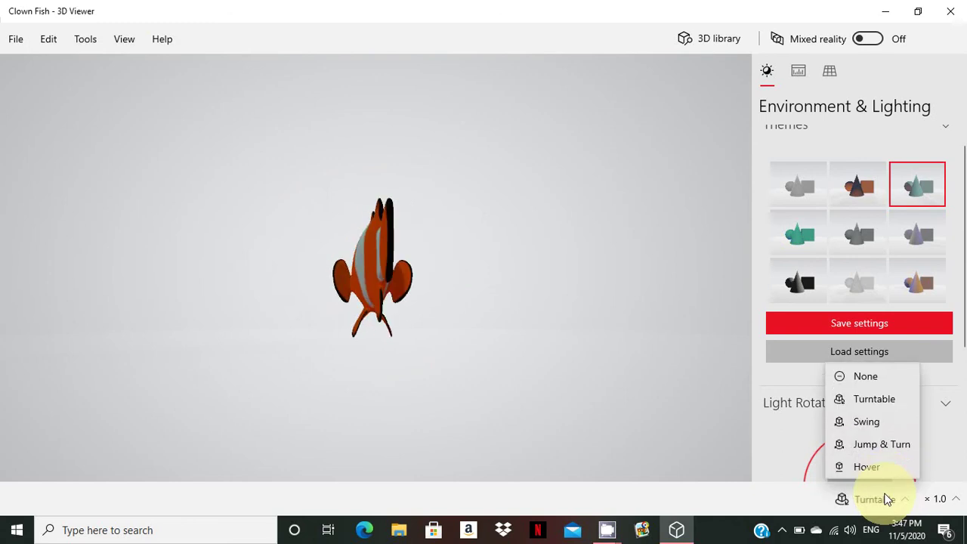
left_click(874, 439)
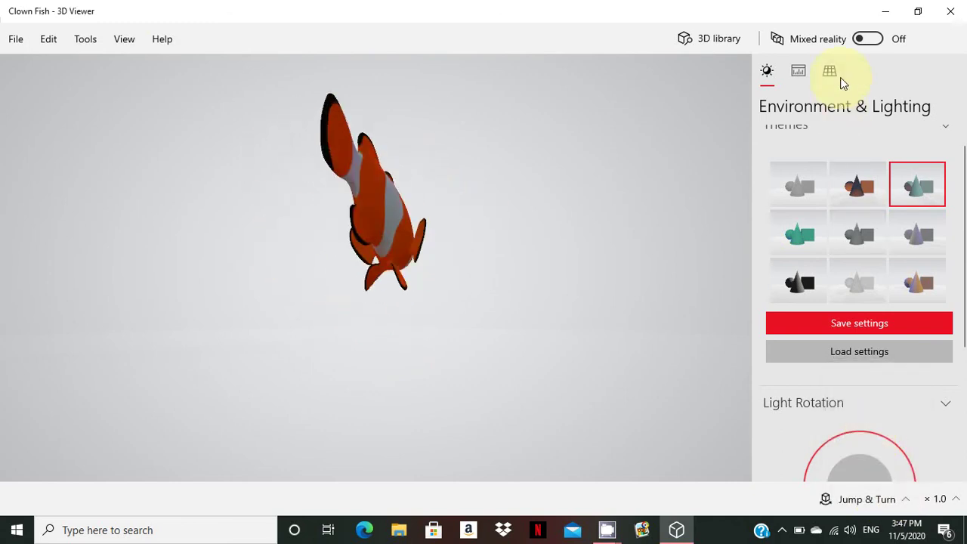
- Turn on Mixed reality and place the animated clown fish in the camera scene, in front of the cupboard
left_click(868, 39)
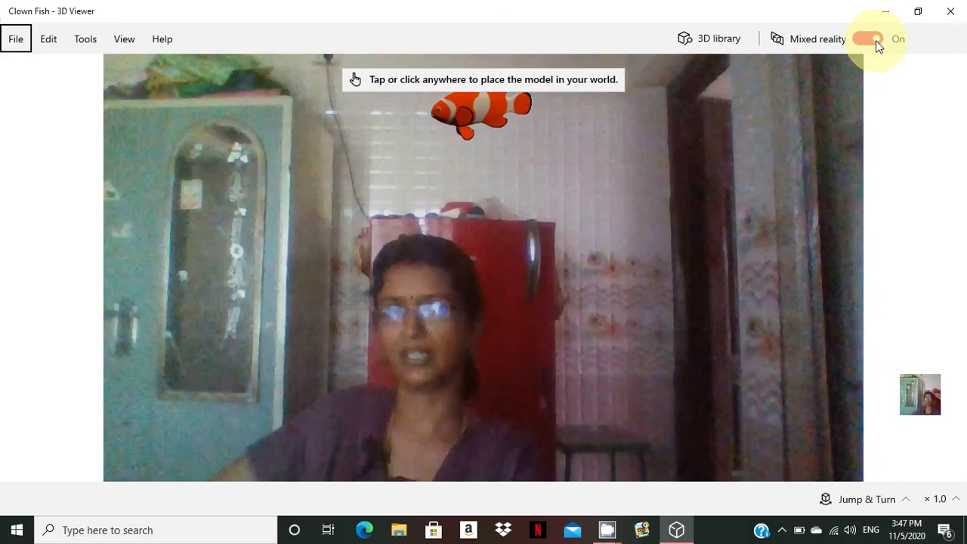
left_click(538, 149)
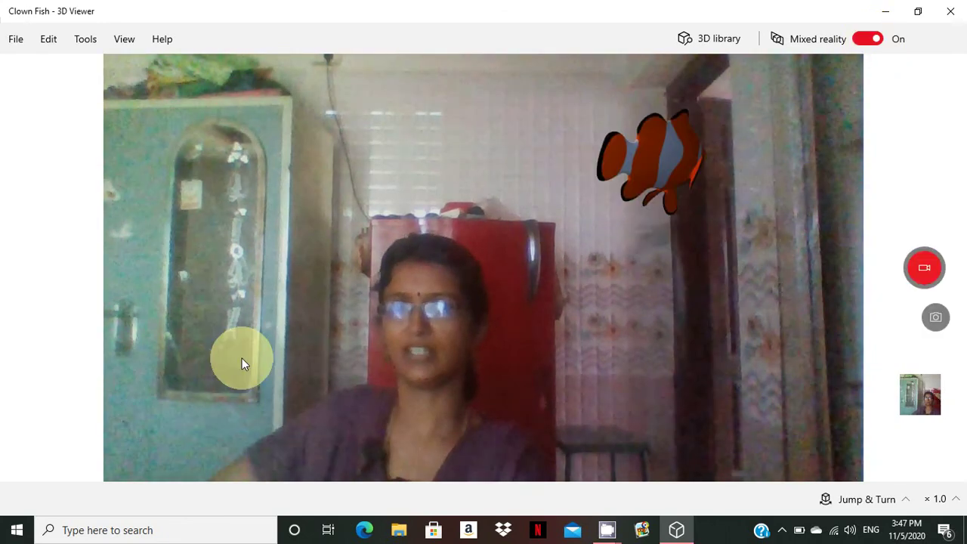
left_click(214, 360)
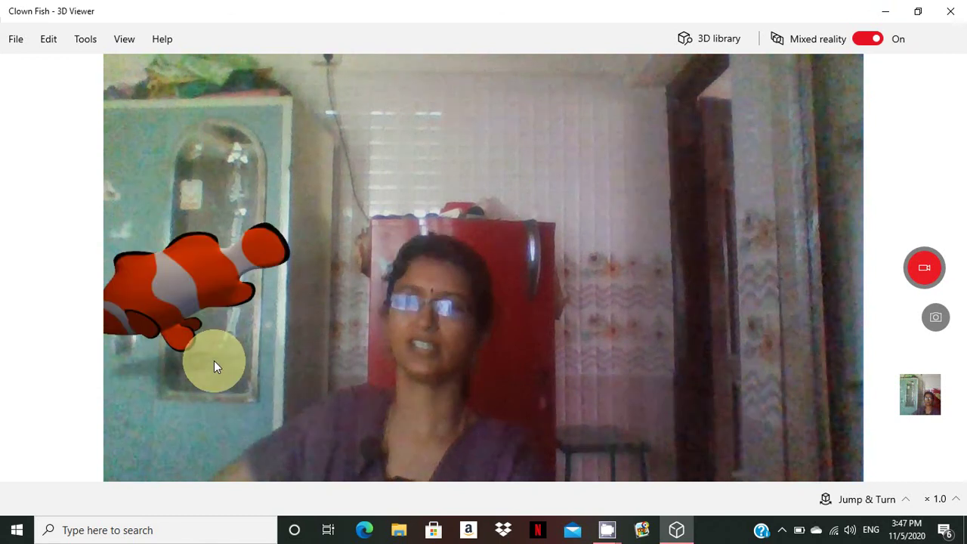
- Record a mixed reality video while moving the fish around the room, ending beside the doorway, and turn off Mixed reality
left_click(924, 267)
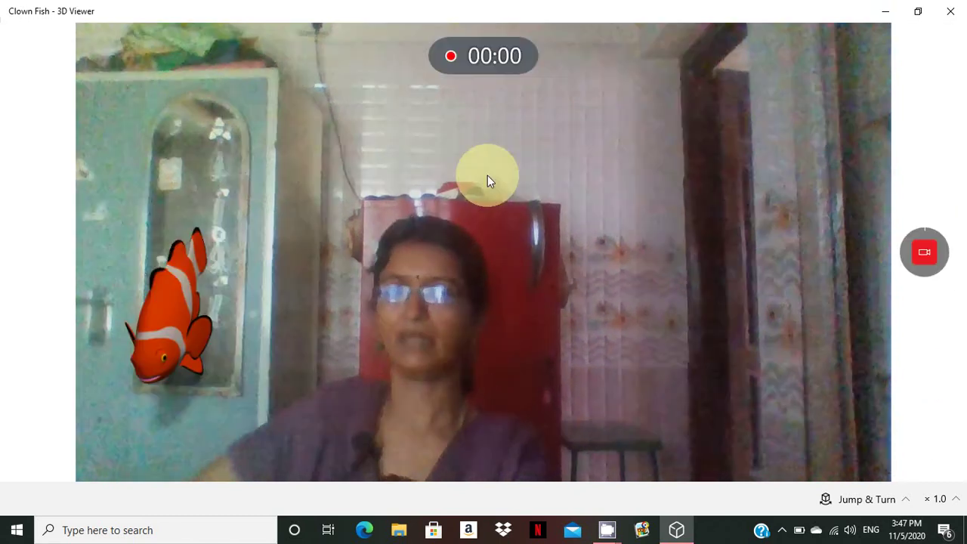
left_click(489, 180)
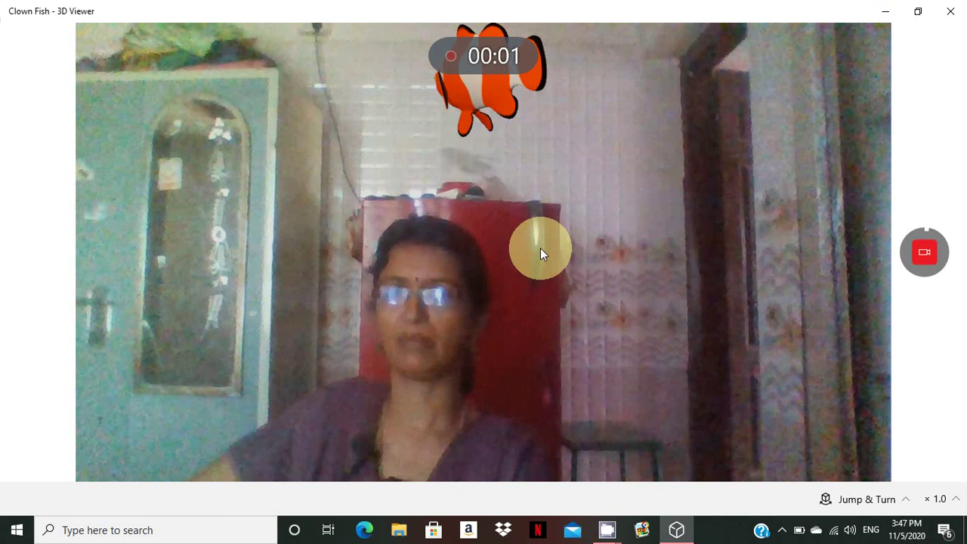
left_click(624, 355)
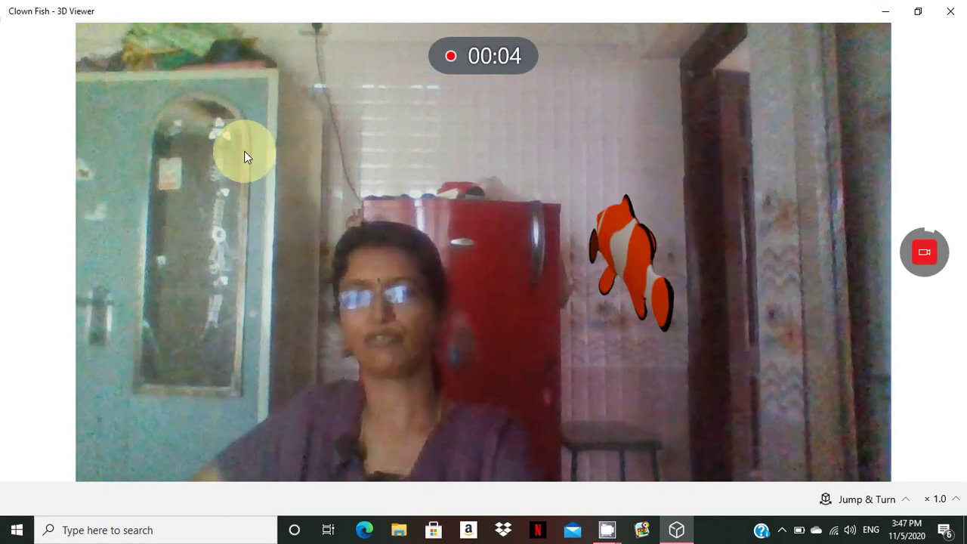
left_click(244, 167)
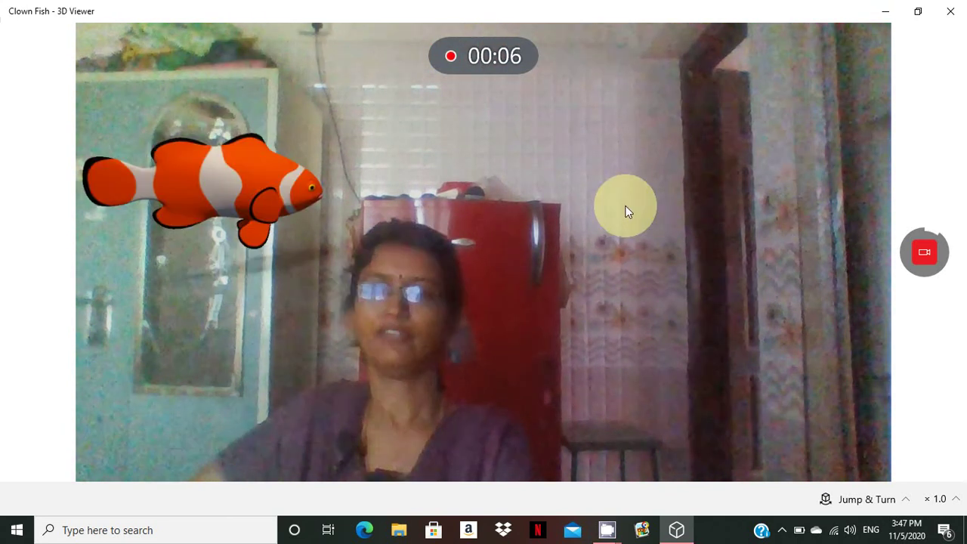
left_click(626, 211)
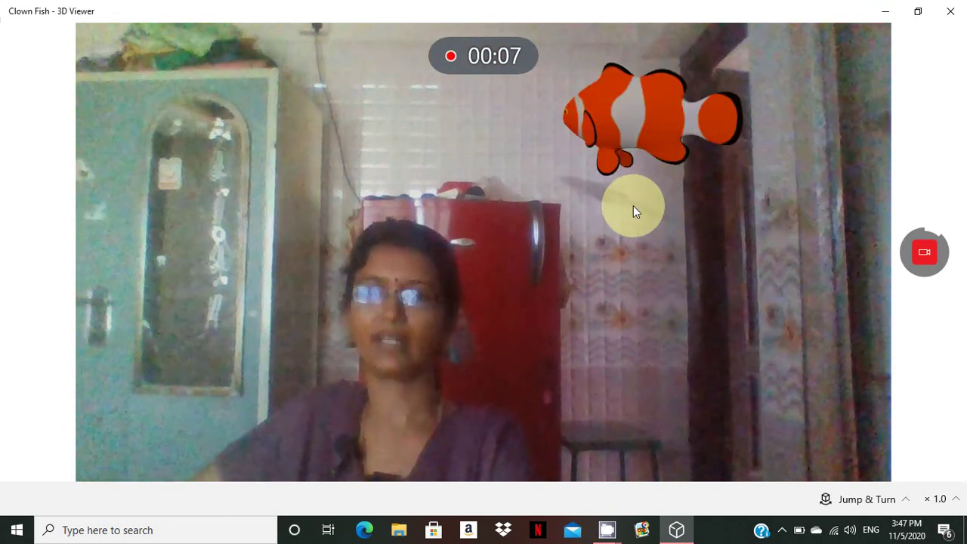
left_click(923, 254)
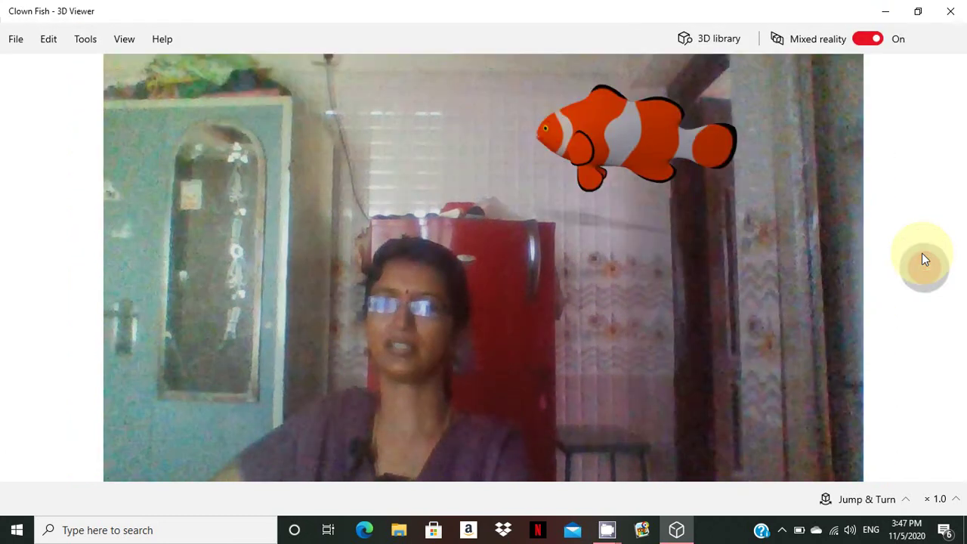
left_click(867, 38)
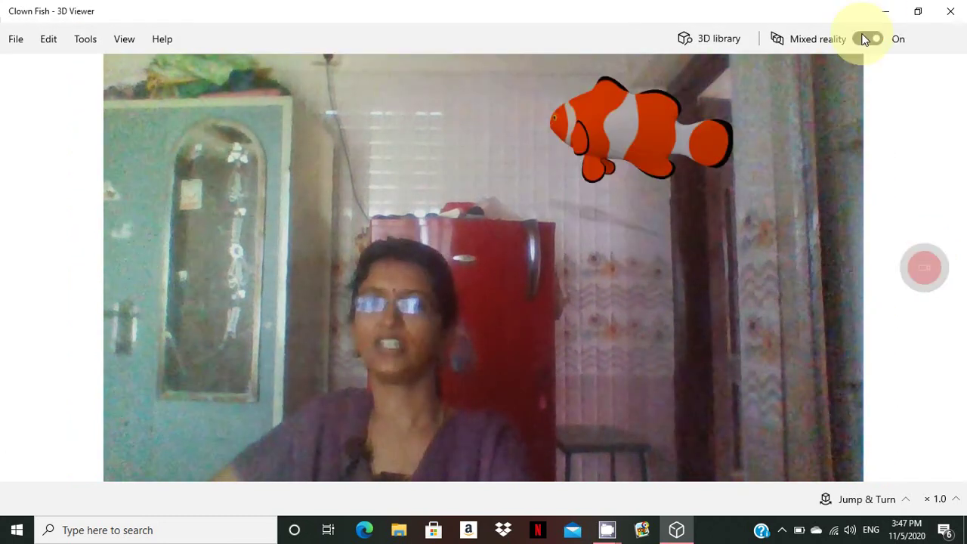